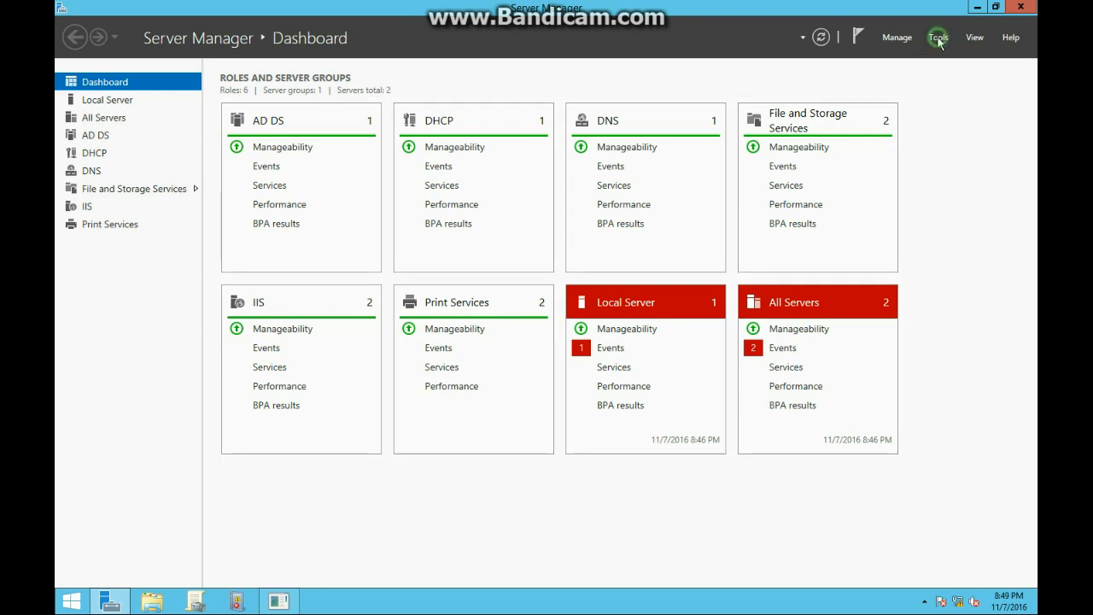
- Dismiss the shutdown event tracker and launch Active Directory Users and Computers from Tools
click(913, 119)
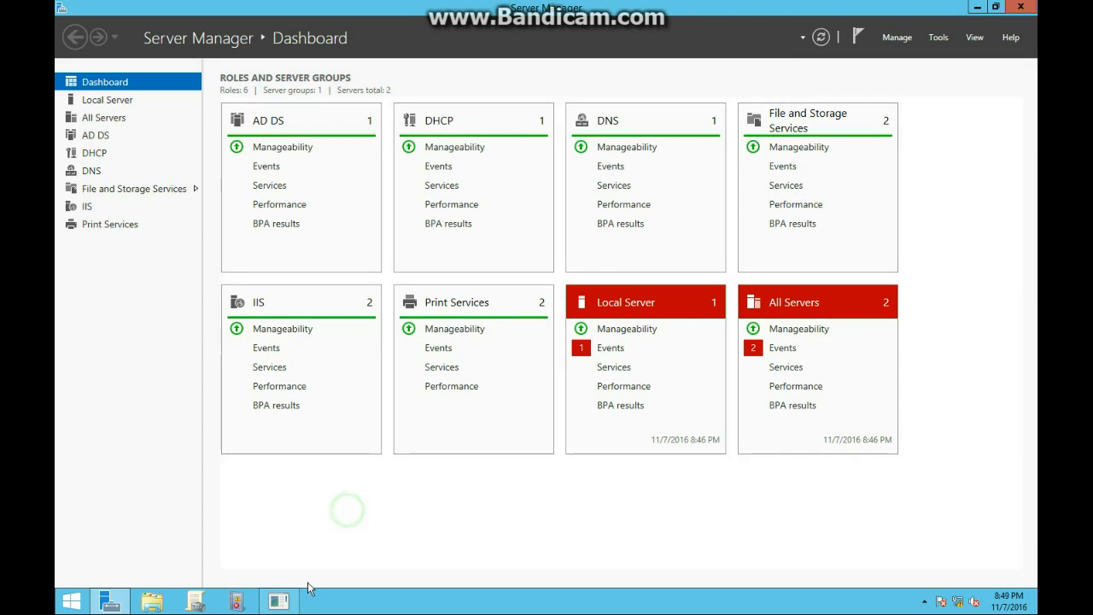
click(610, 391)
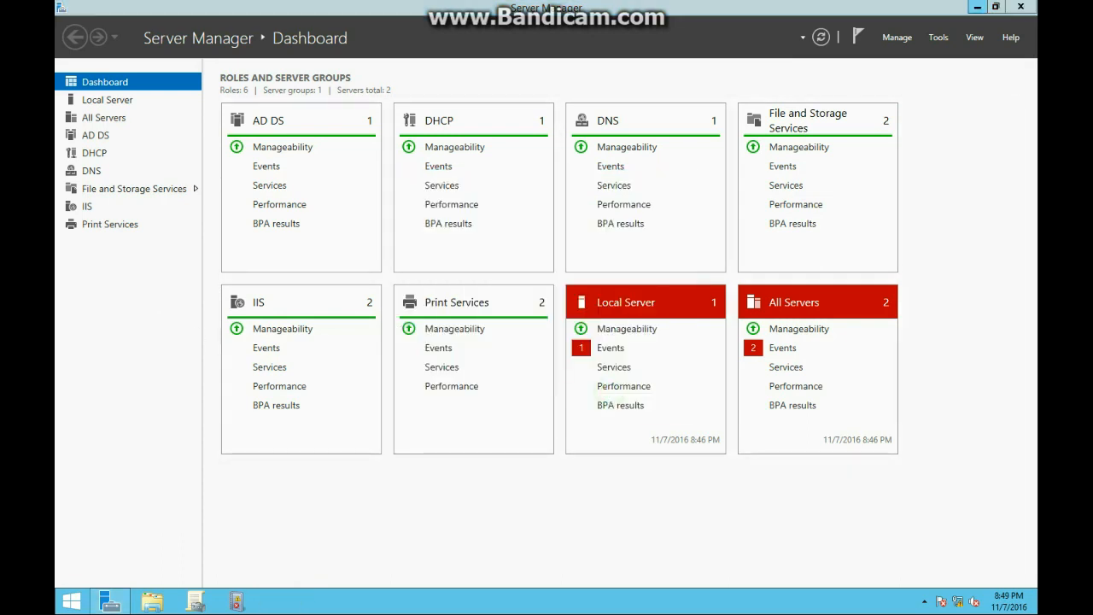
click(945, 47)
click(942, 36)
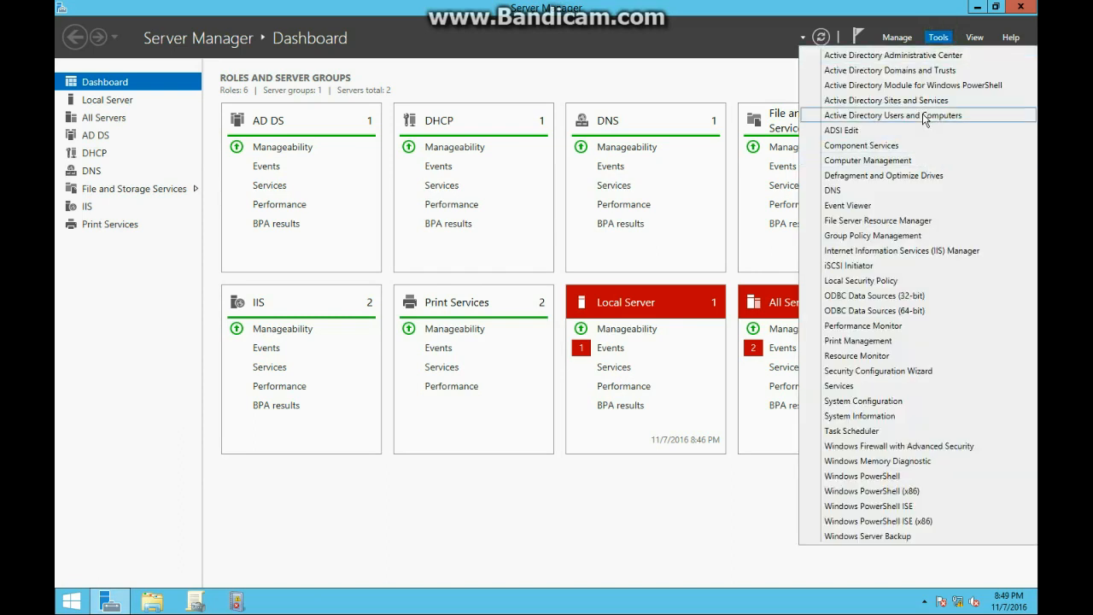
click(340, 519)
click(293, 606)
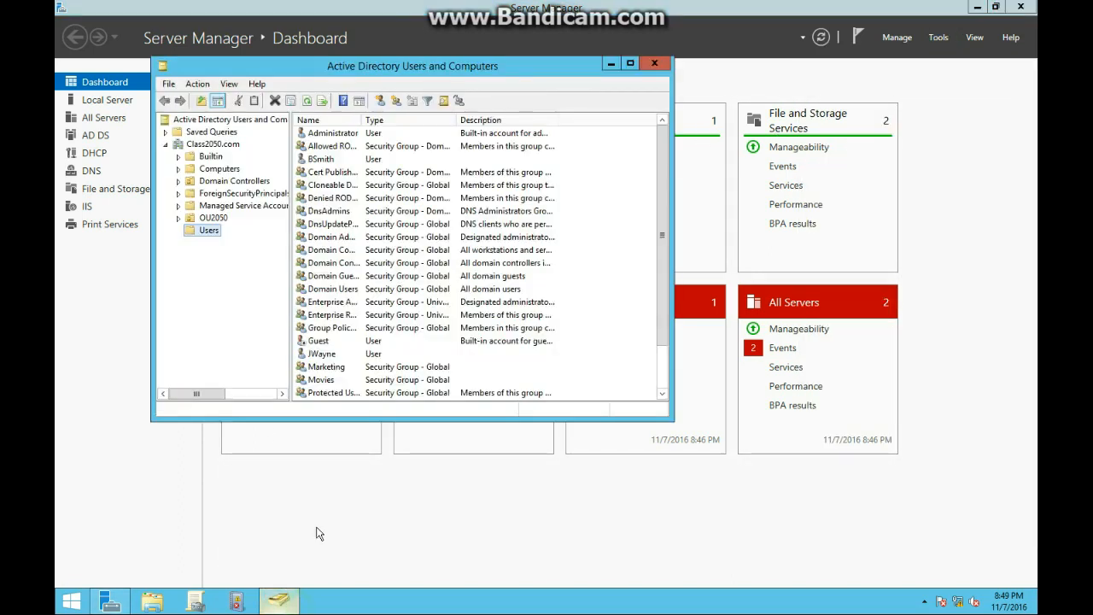
click(215, 230)
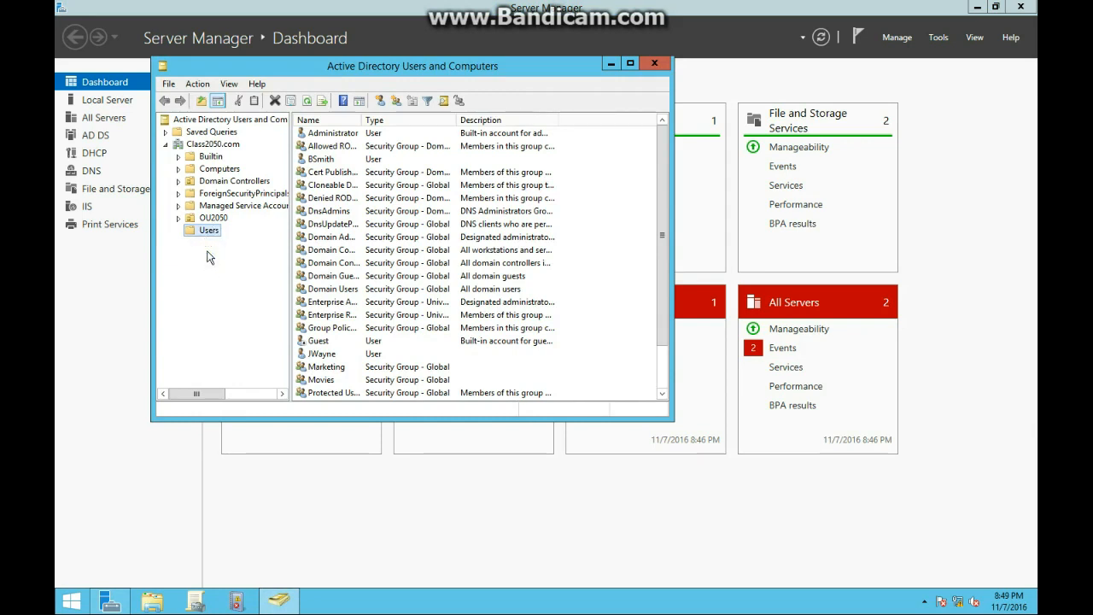
- Create an organizational unit named 'Service Account' under the Class2050.com domain
right_click(228, 147)
mouse_move(276, 244)
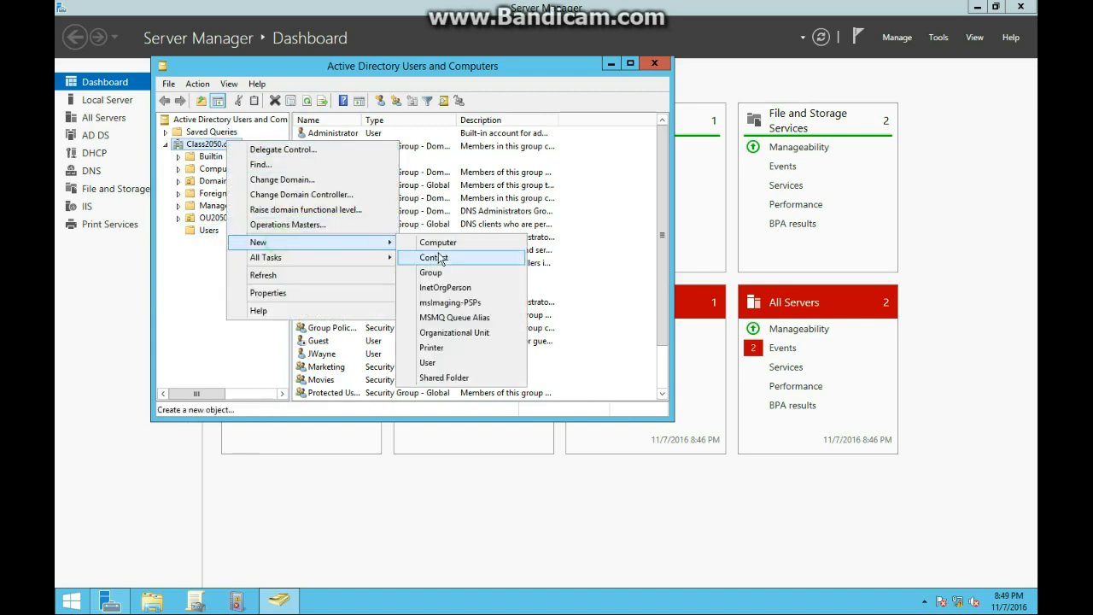
click(431, 332)
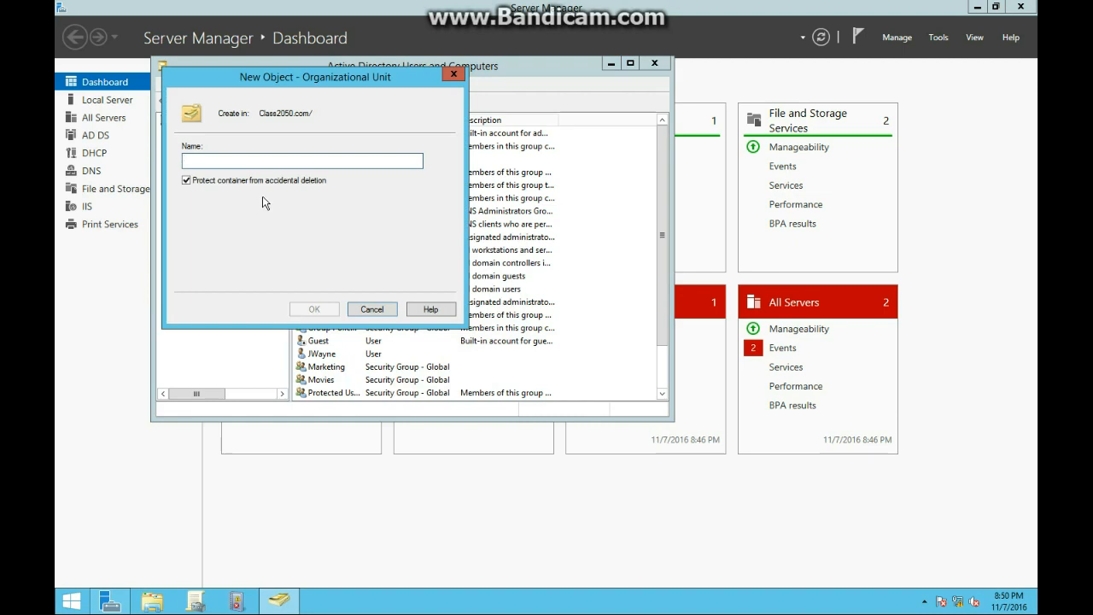
text(Service Acco)
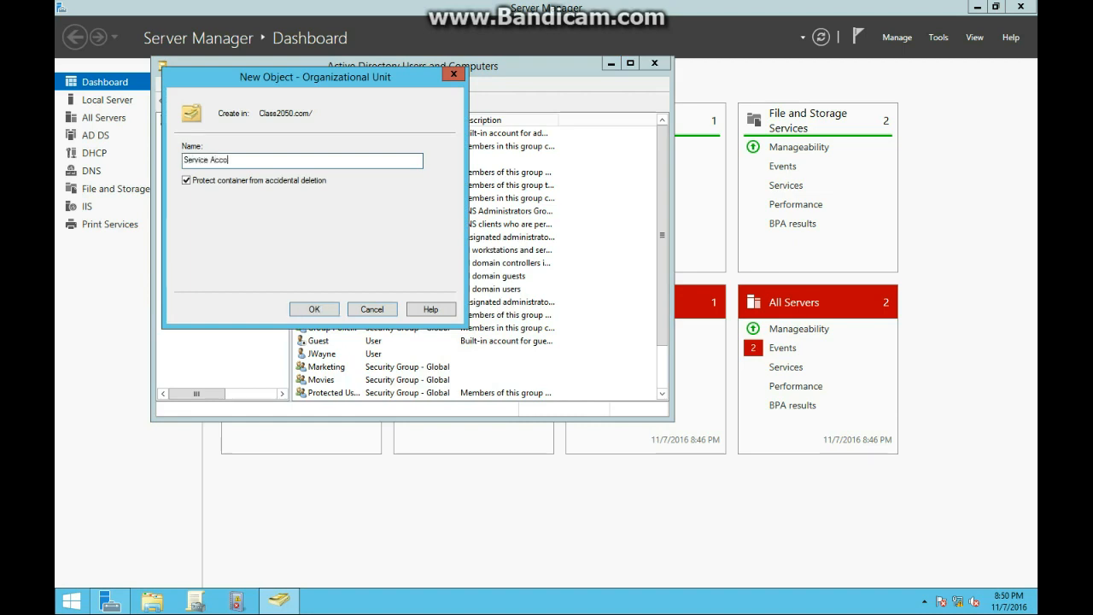
key(BackSpace)
text(ount)
click(314, 310)
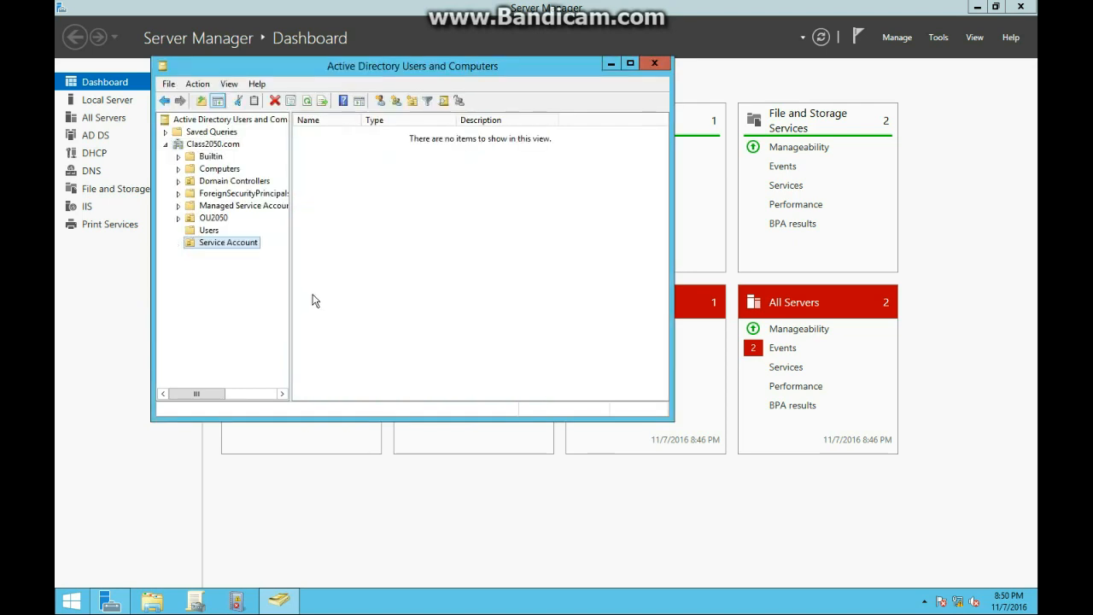
- Start a new user in Service Account with name and logon name AppService1
right_click(420, 254)
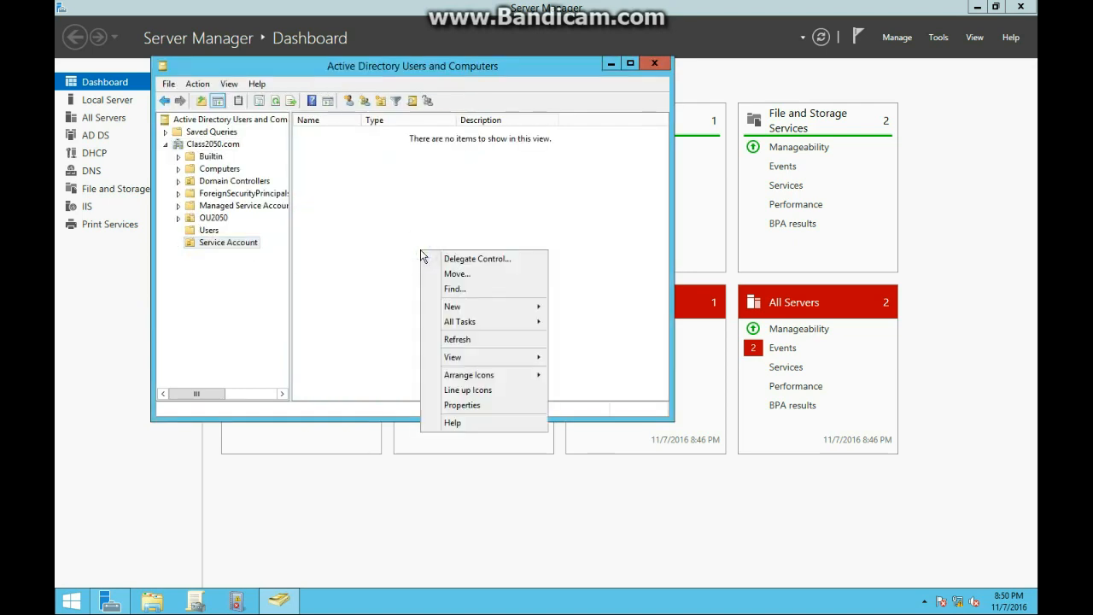
mouse_move(466, 305)
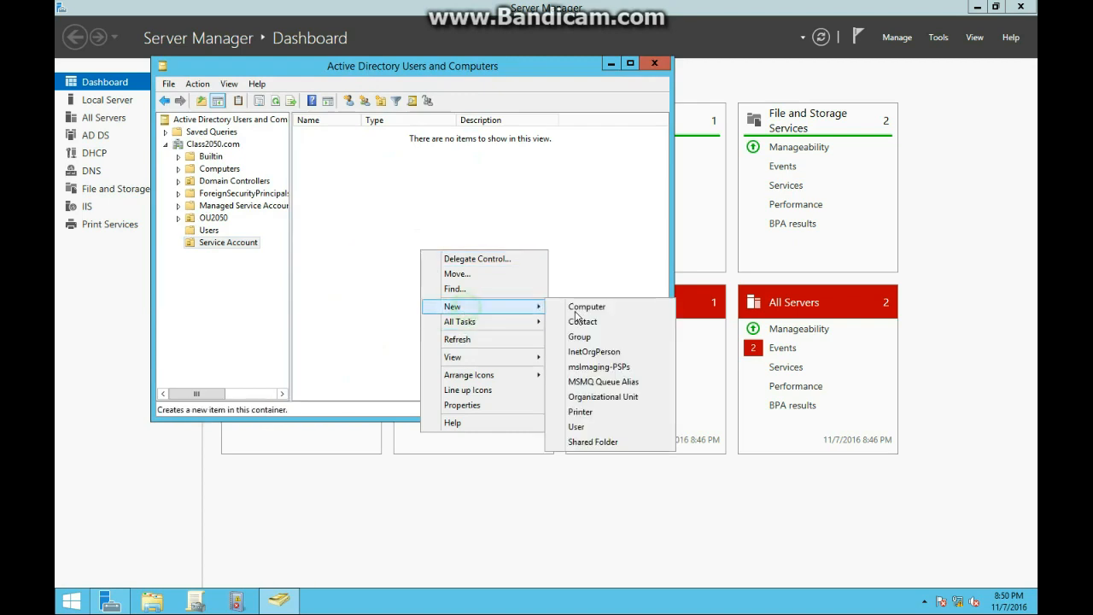
click(574, 427)
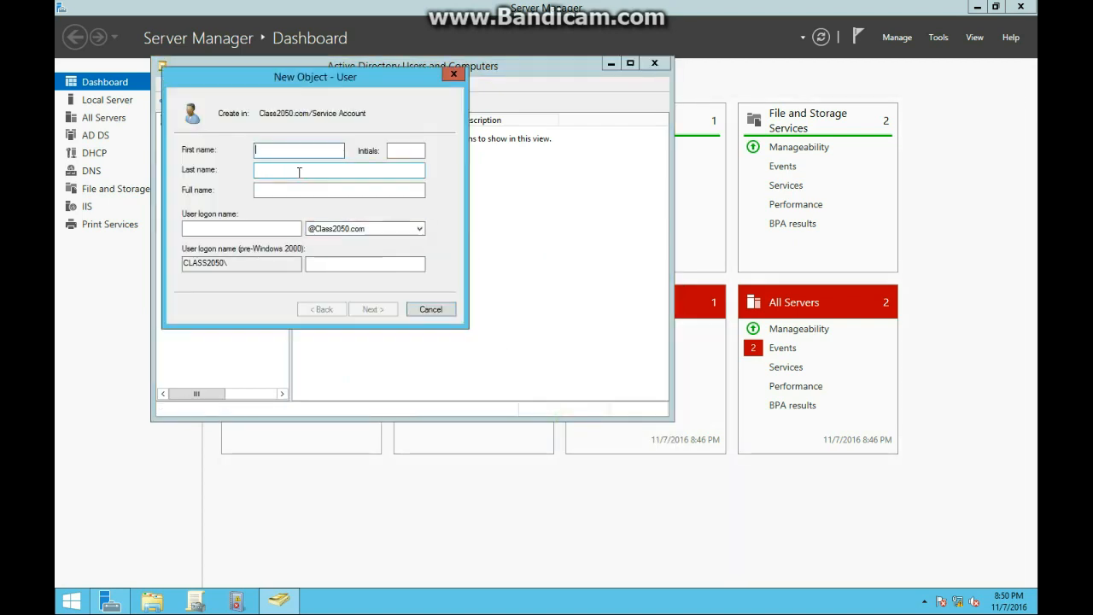
text(App)
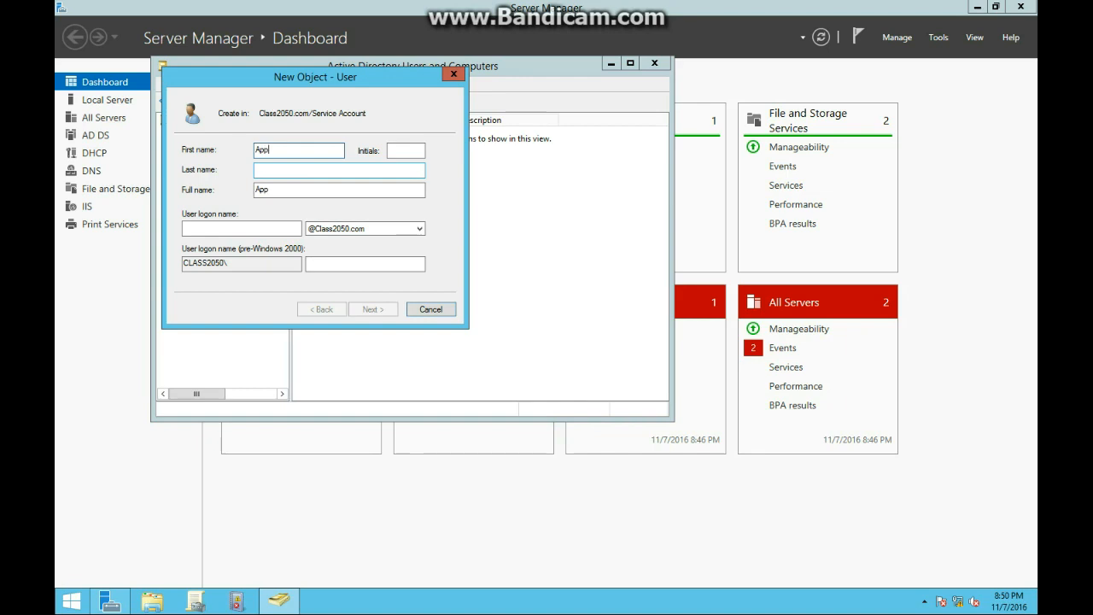
text(Service1)
key(Tab)
key(Tab)
key(Tab)
key(Tab)
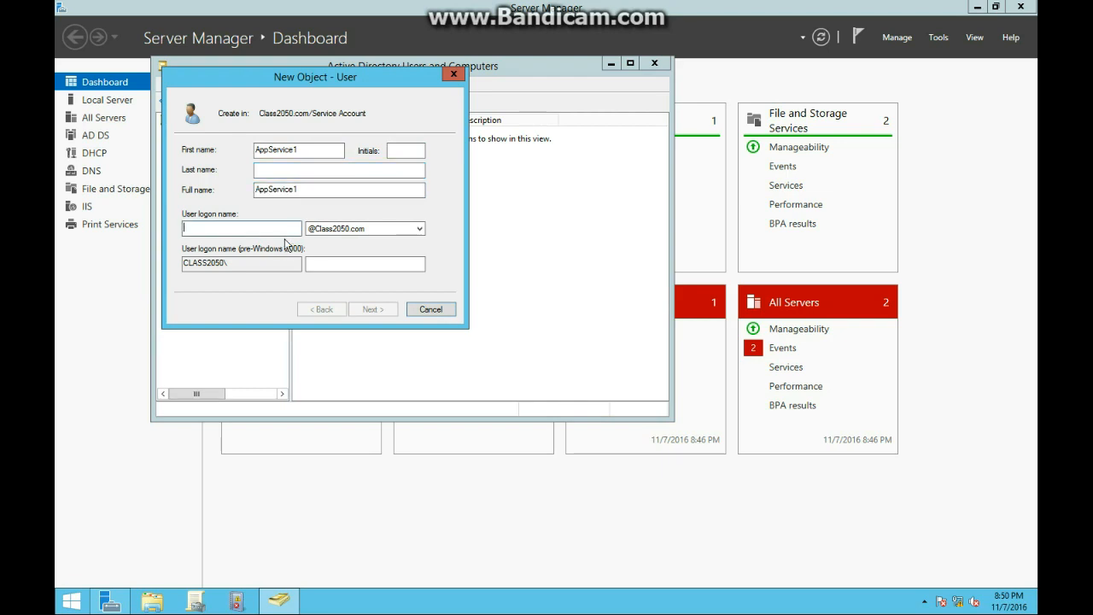
text(AppService1)
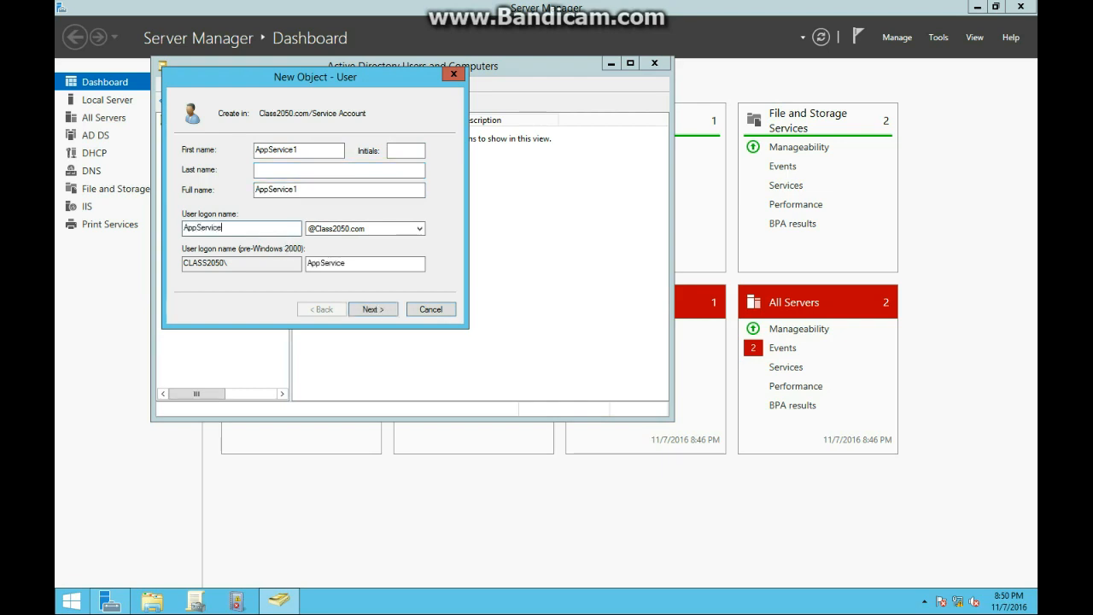
- Set the account password as non-expiring and unchangeable by the user, with no change required at next logon, and finish
click(373, 310)
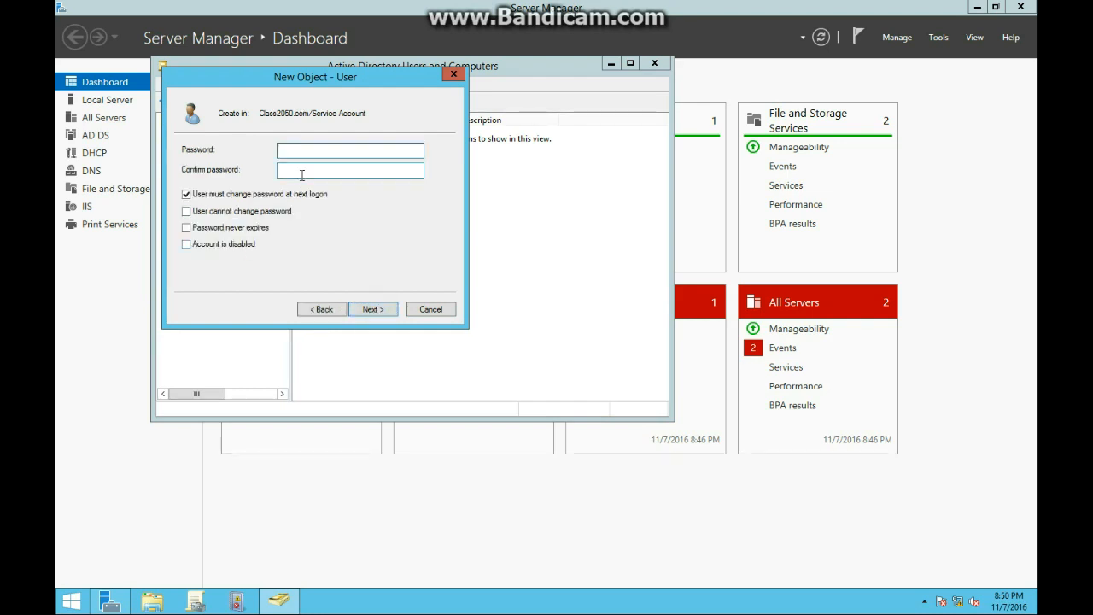
text(Pa$$w0rd12)
key(Tab)
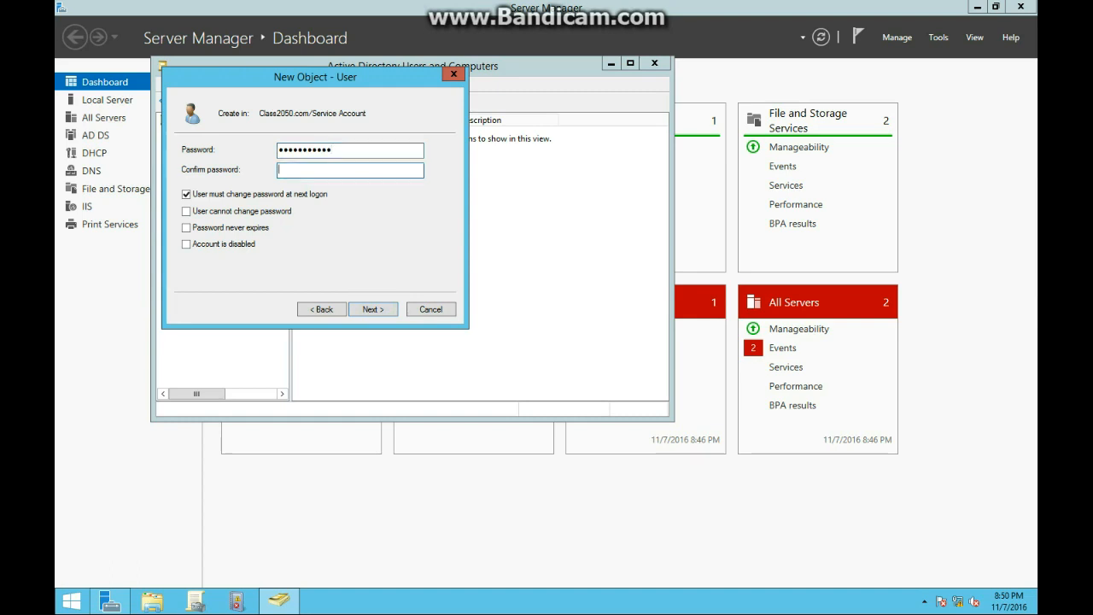
text(Pa$$w0rd123)
click(247, 195)
click(224, 229)
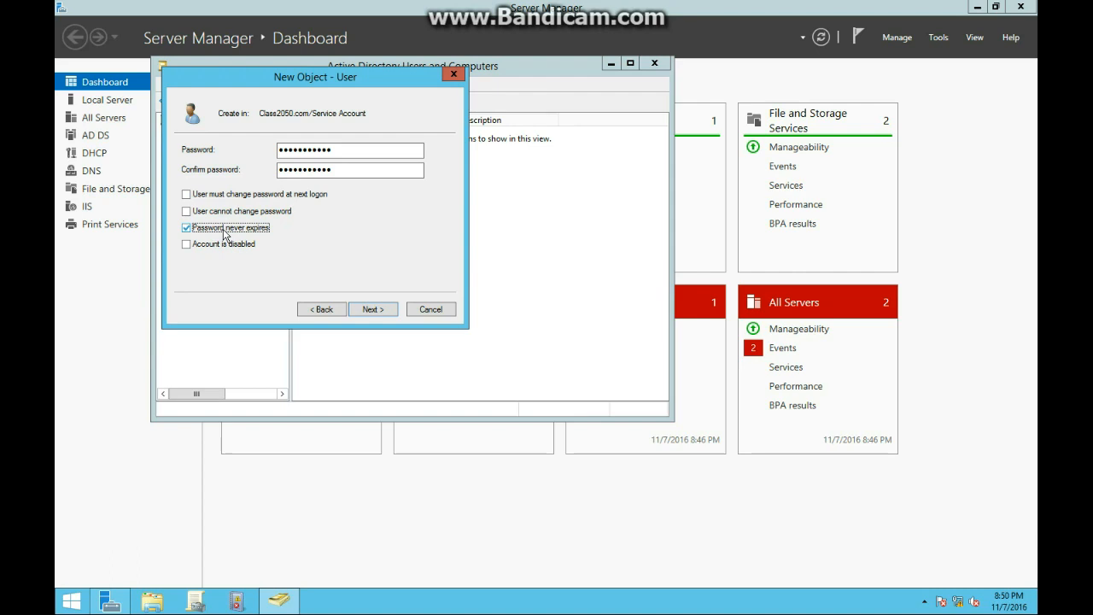
click(224, 213)
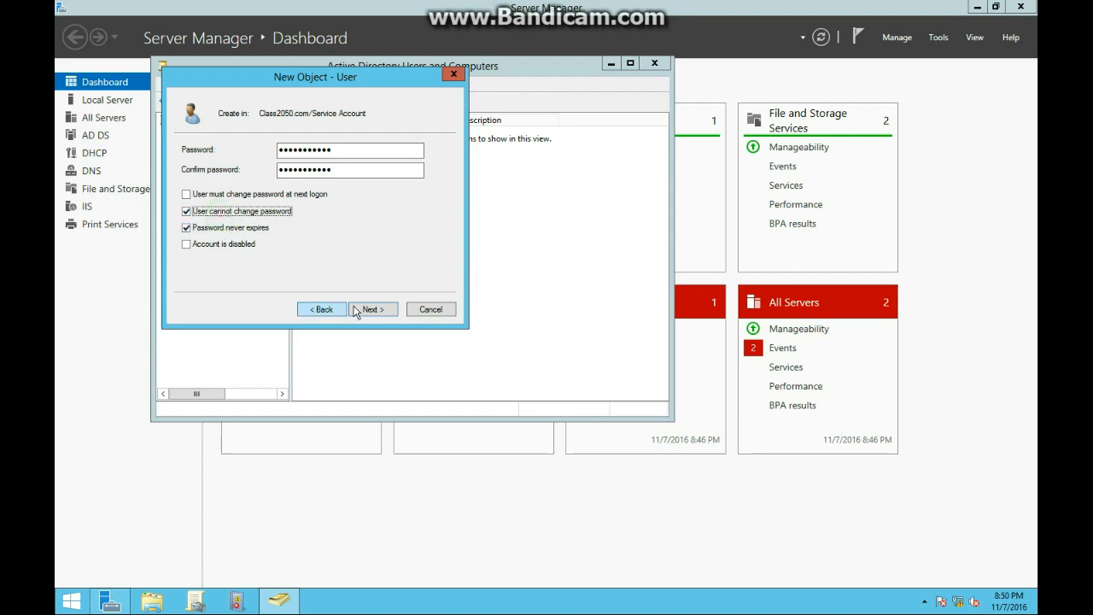
click(371, 310)
click(369, 309)
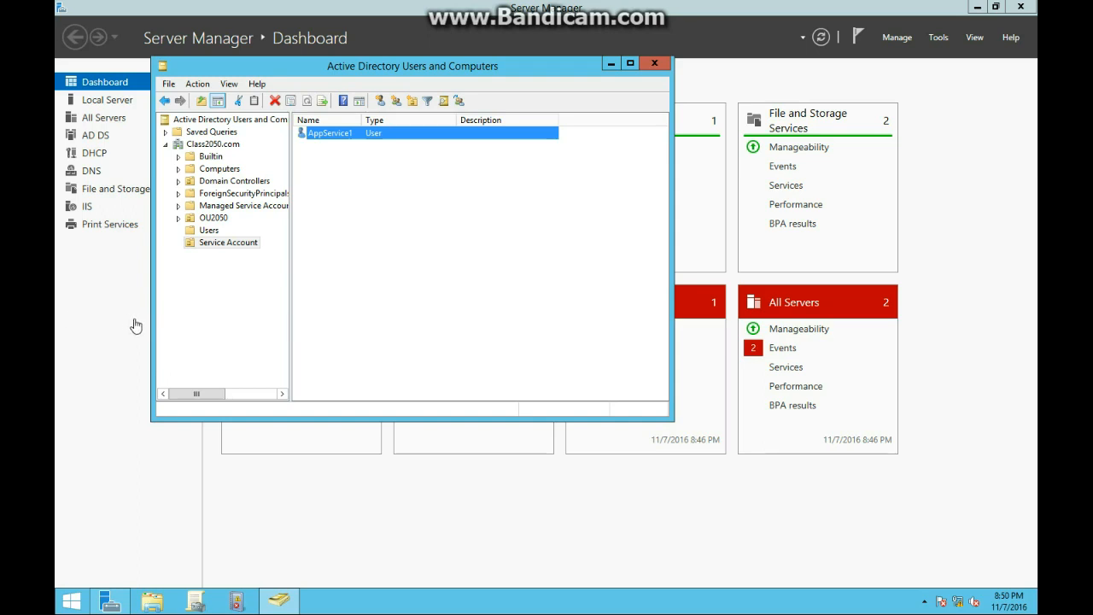
- Deselect AppService1 and view the new object types available for Service Account
click(220, 273)
click(399, 237)
right_click(367, 213)
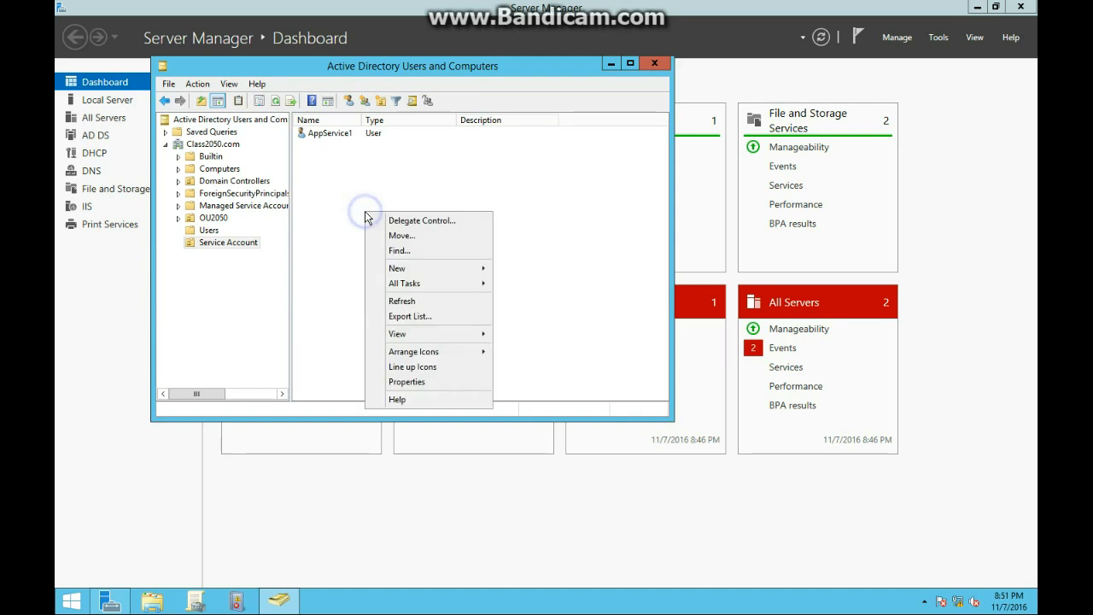
click(419, 268)
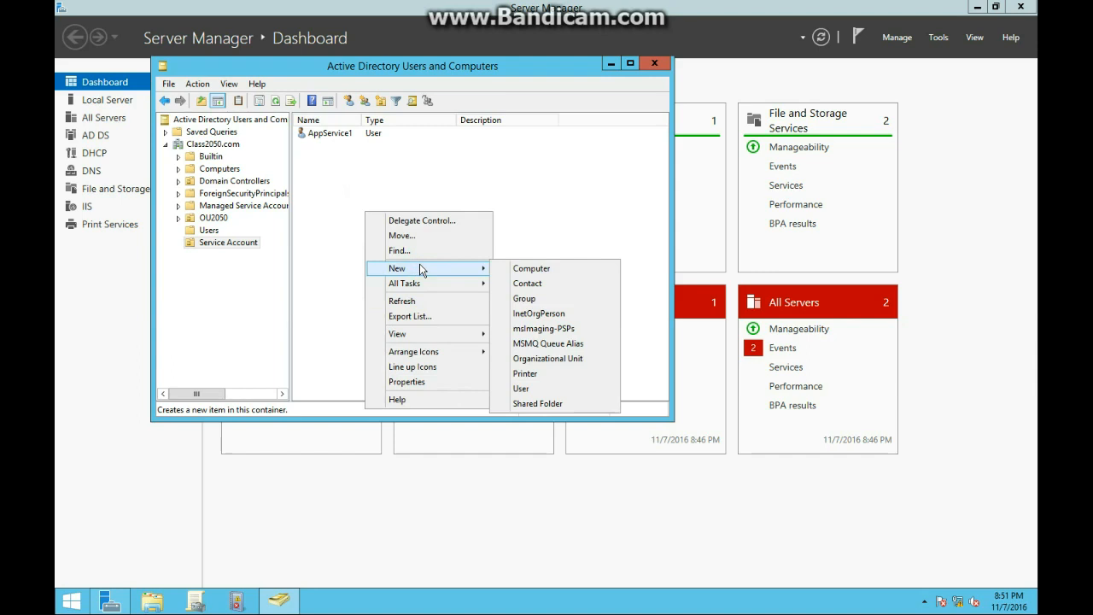
- Create the Global Security group 'ServerGp' in the Service Account unit
click(209, 231)
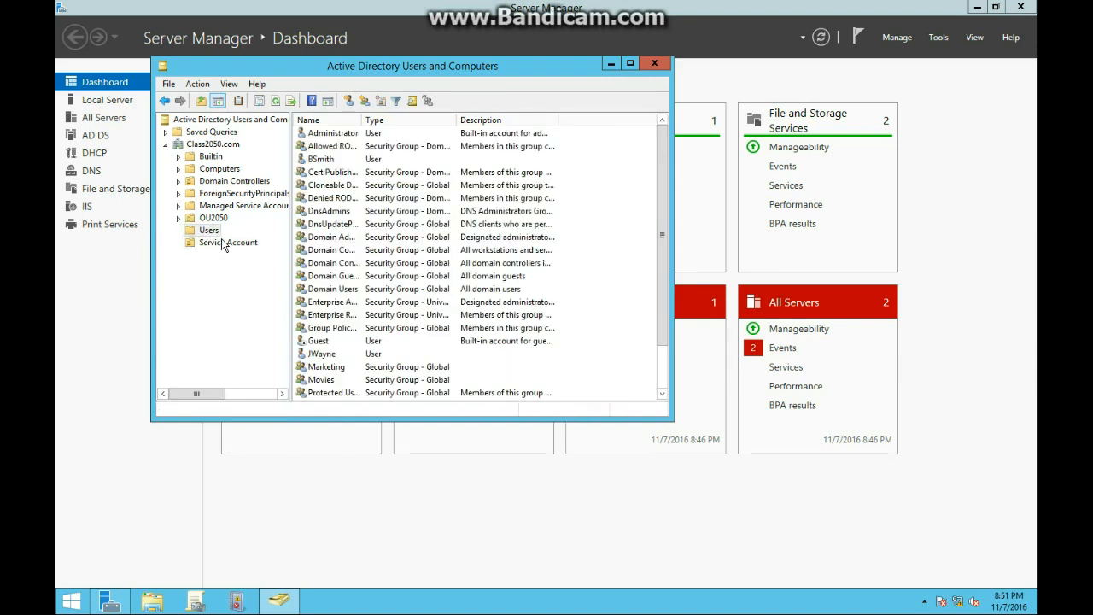
right_click(221, 241)
mouse_move(290, 298)
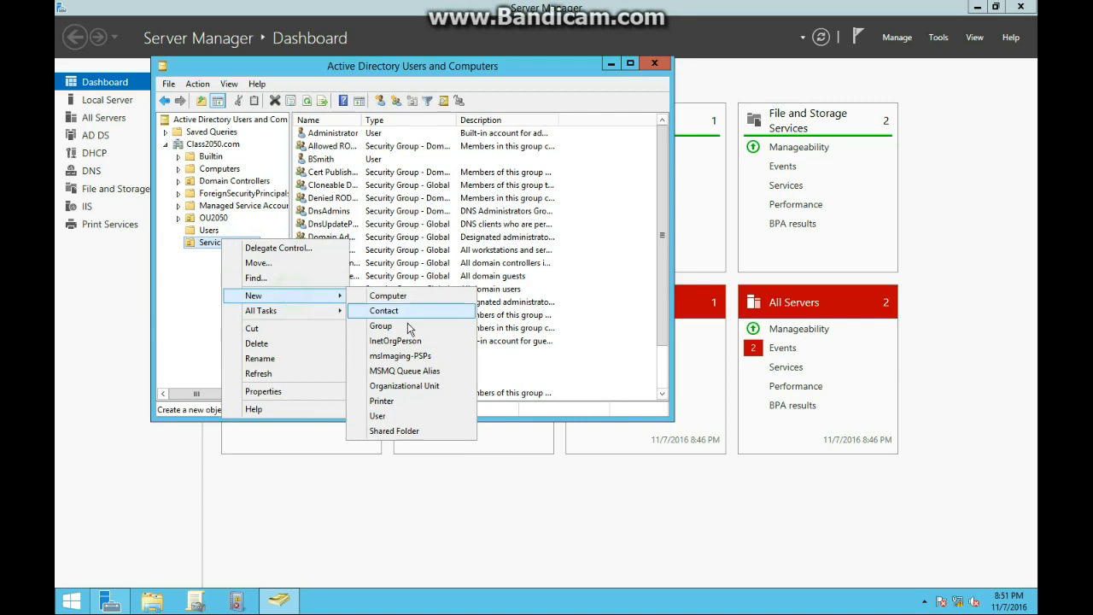
click(407, 327)
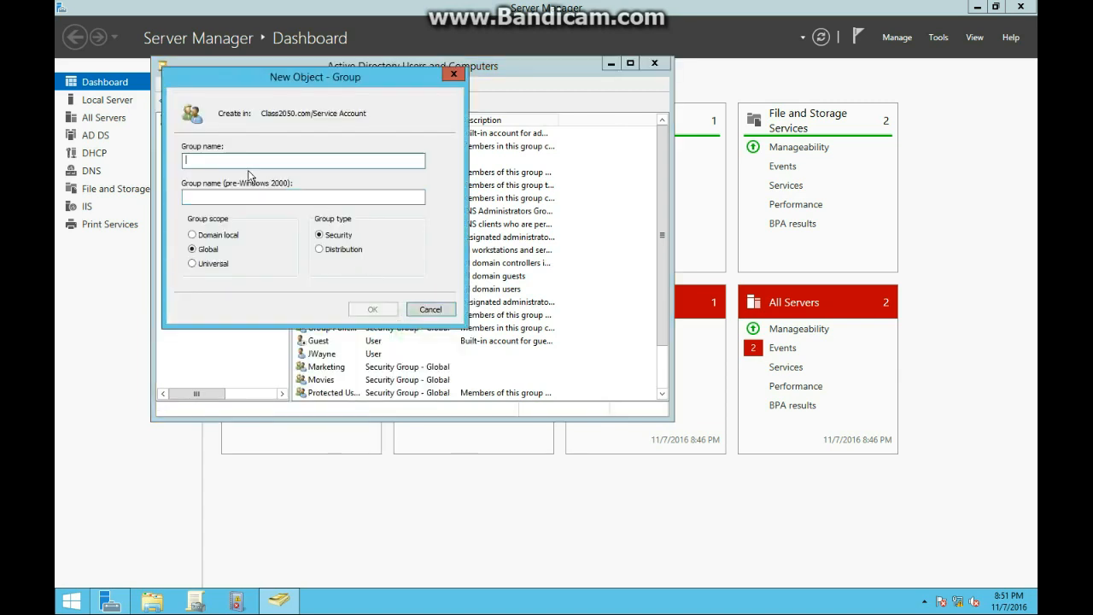
text(Servergp)
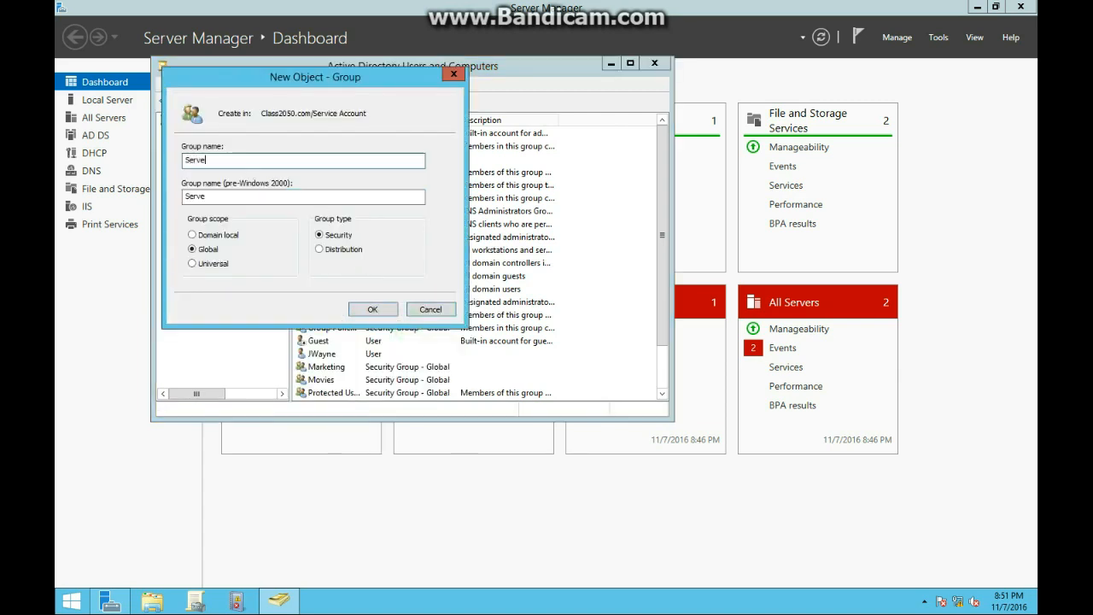
key(BackSpace)
key(BackSpace)
text(Gp)
key(Tab)
key(Tab)
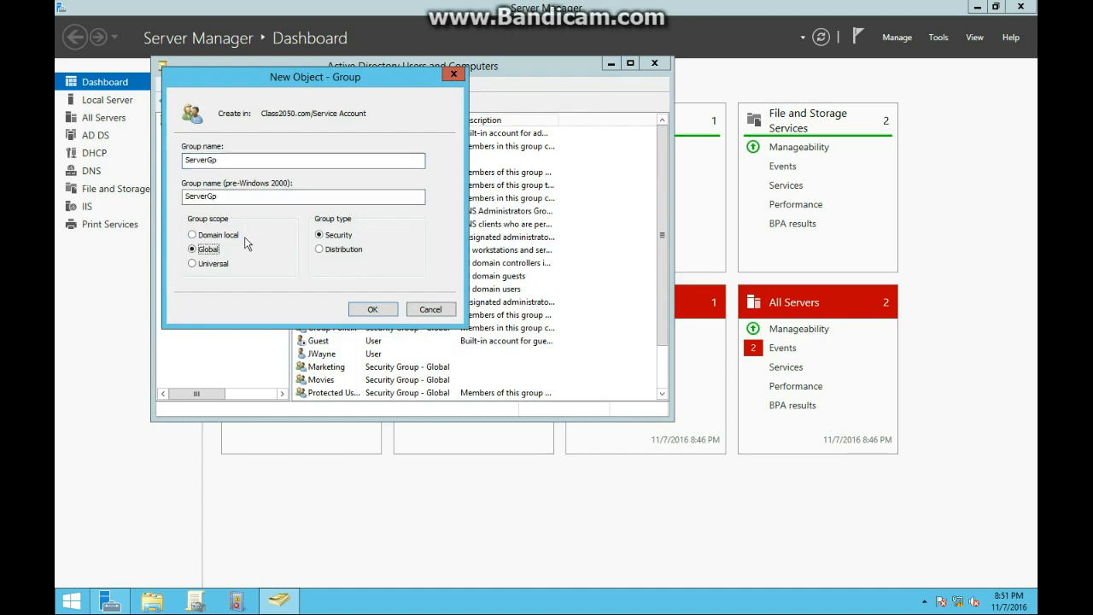
click(373, 309)
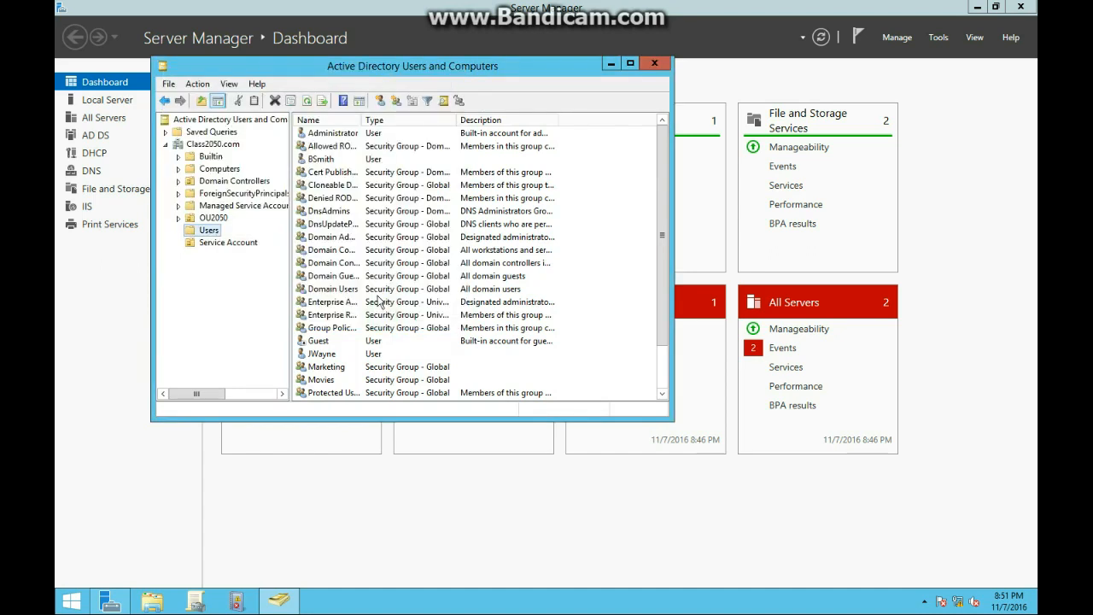
- Open Service Account and review the AppService1 account properties
click(227, 241)
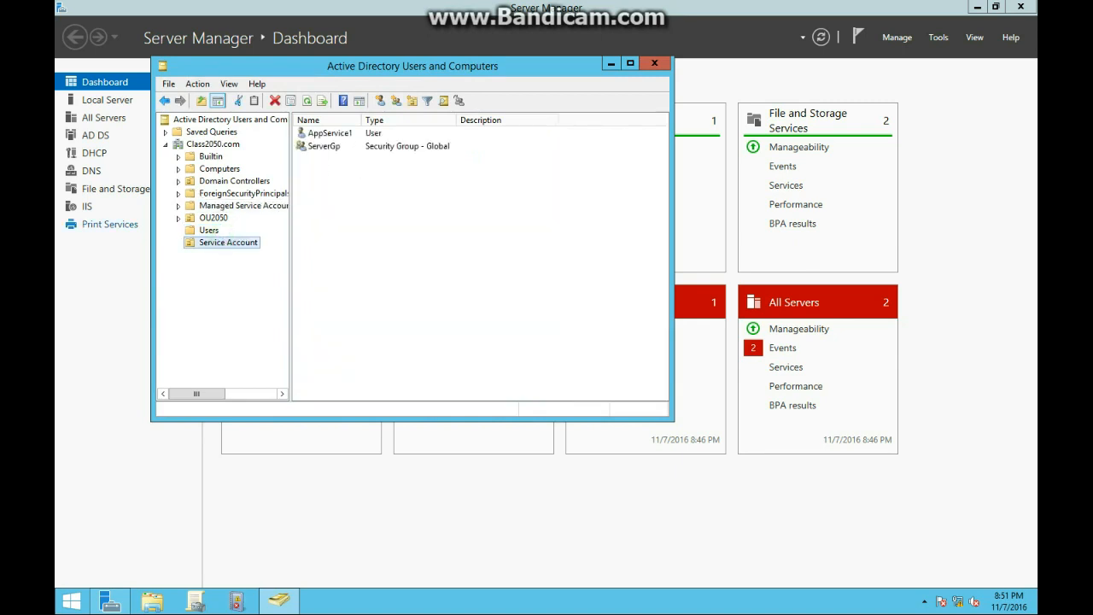
click(325, 134)
right_click(359, 134)
click(384, 314)
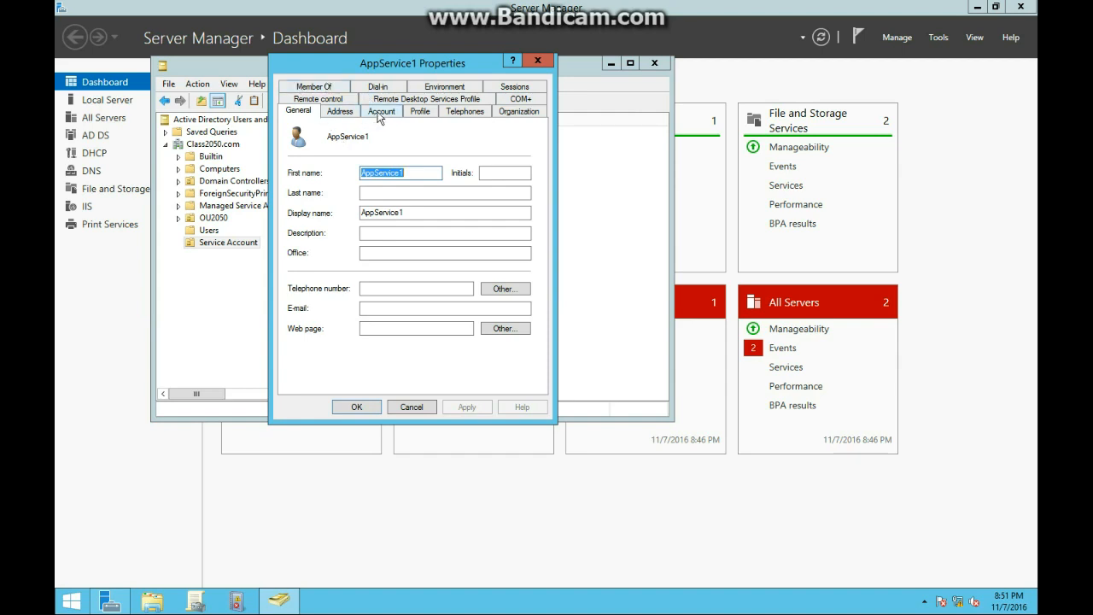
click(541, 60)
- In ServerGp's Members, enable Computers as a searchable object type
click(340, 148)
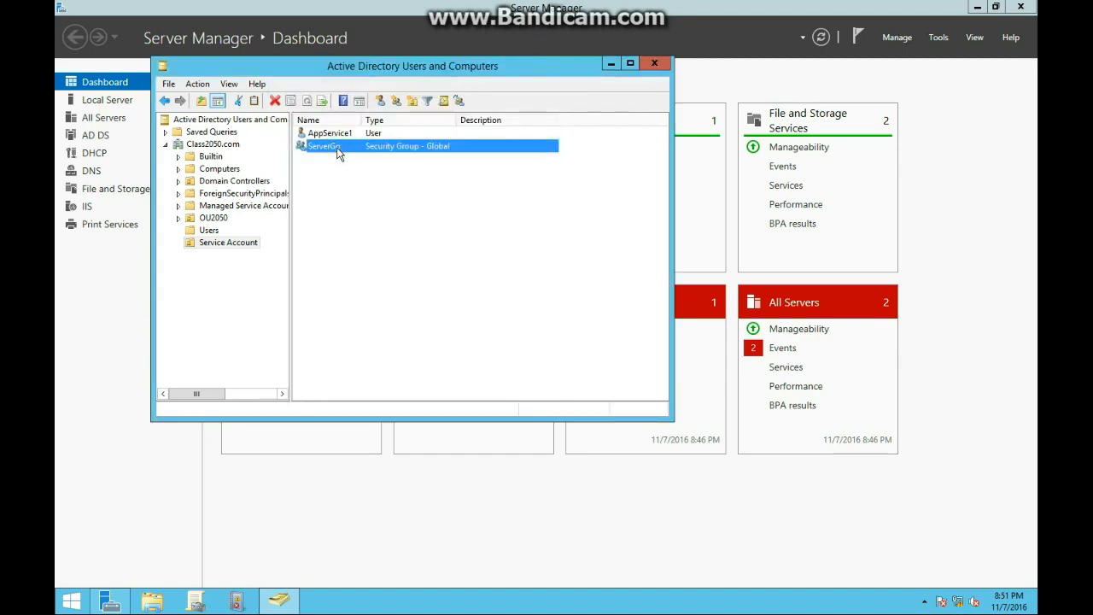
right_click(337, 152)
click(367, 268)
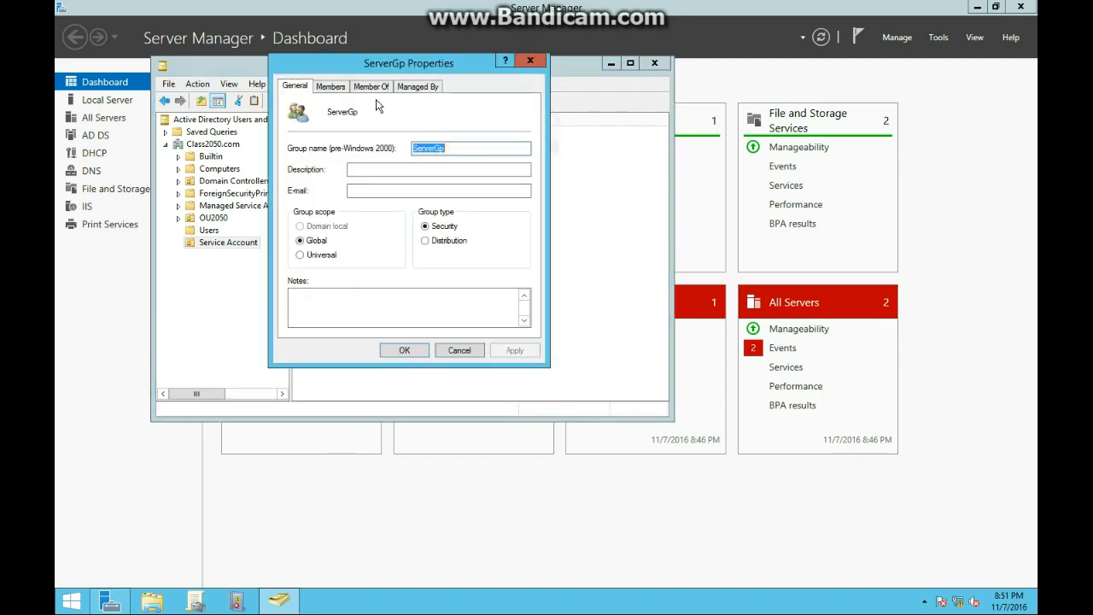
click(331, 86)
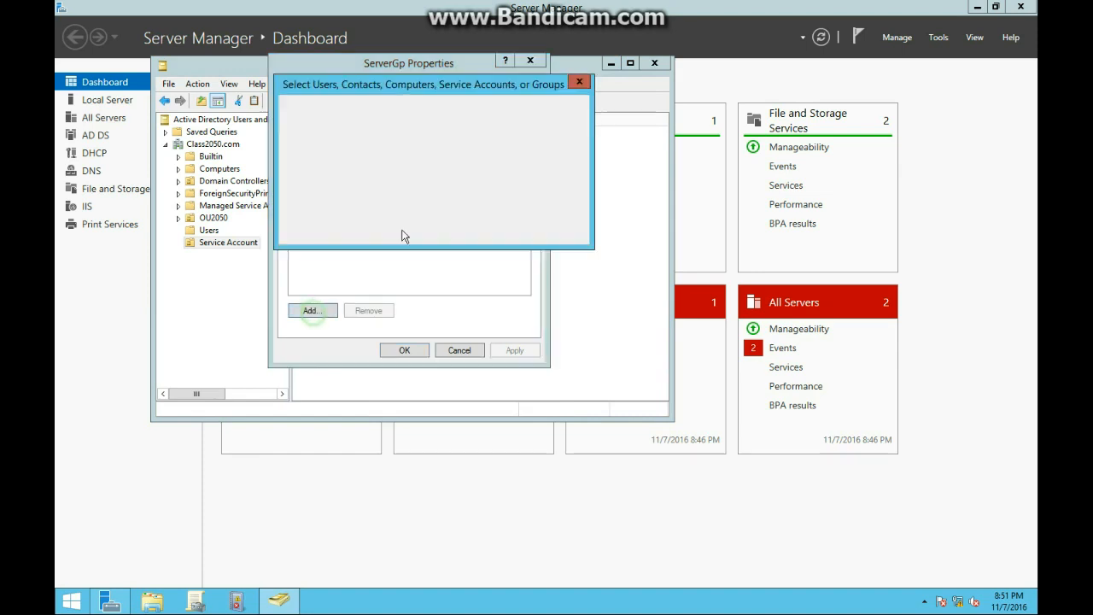
click(550, 121)
click(320, 200)
click(300, 199)
click(542, 280)
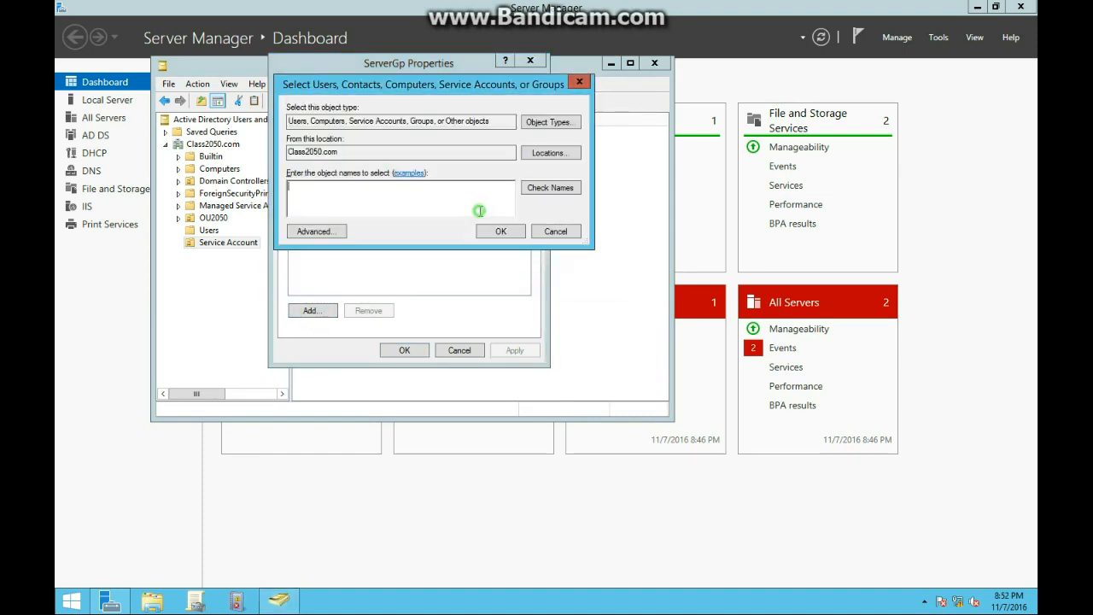
- Add ServerA as a member of ServerGp and apply the change
text(S)
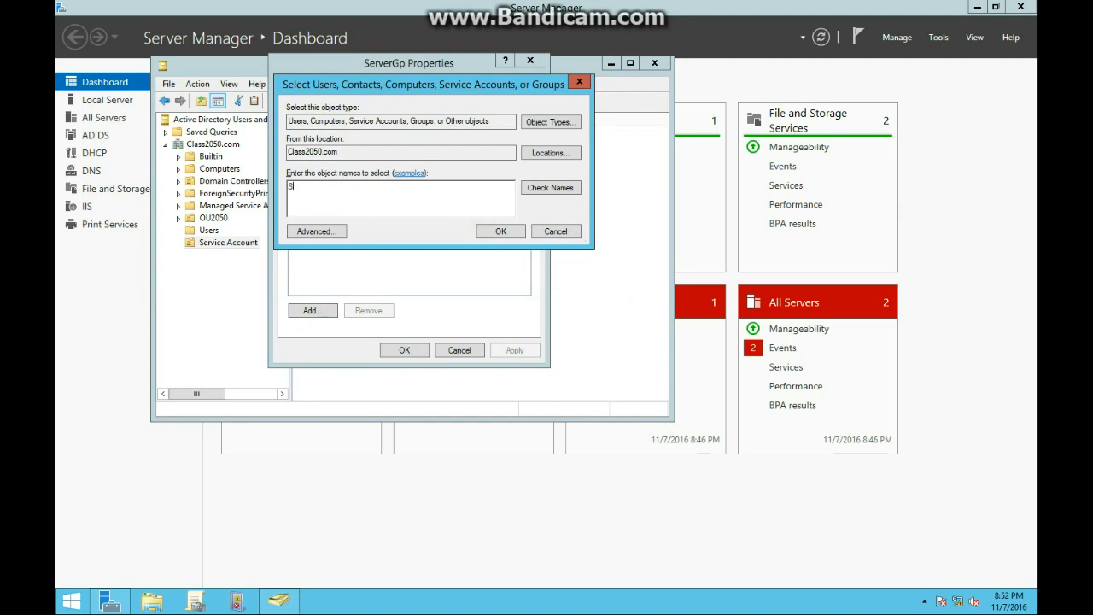
text(erverA)
click(498, 231)
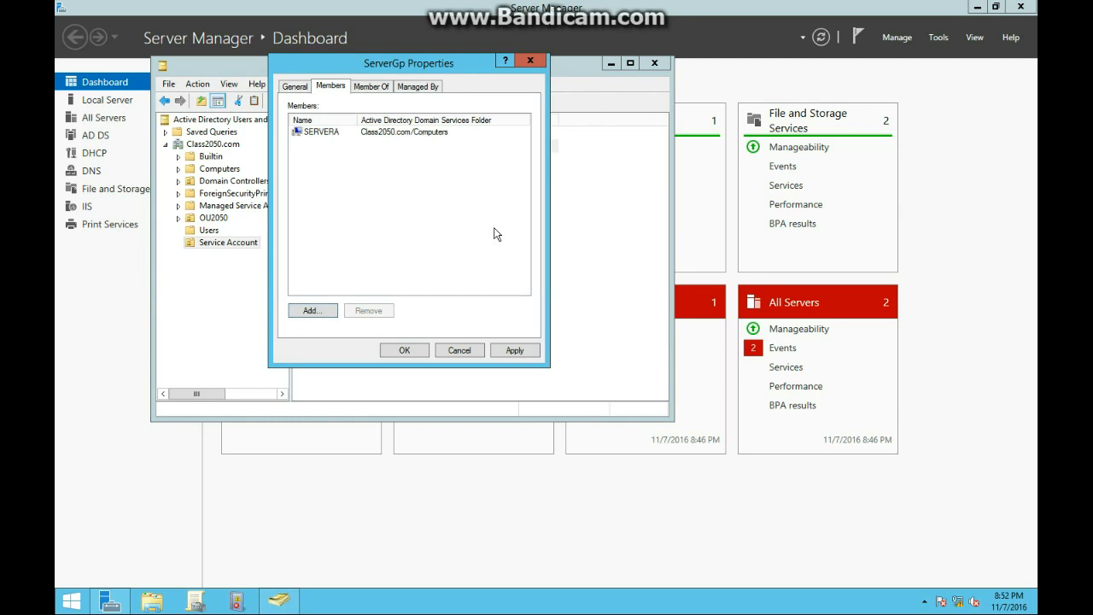
click(512, 349)
click(404, 350)
click(381, 183)
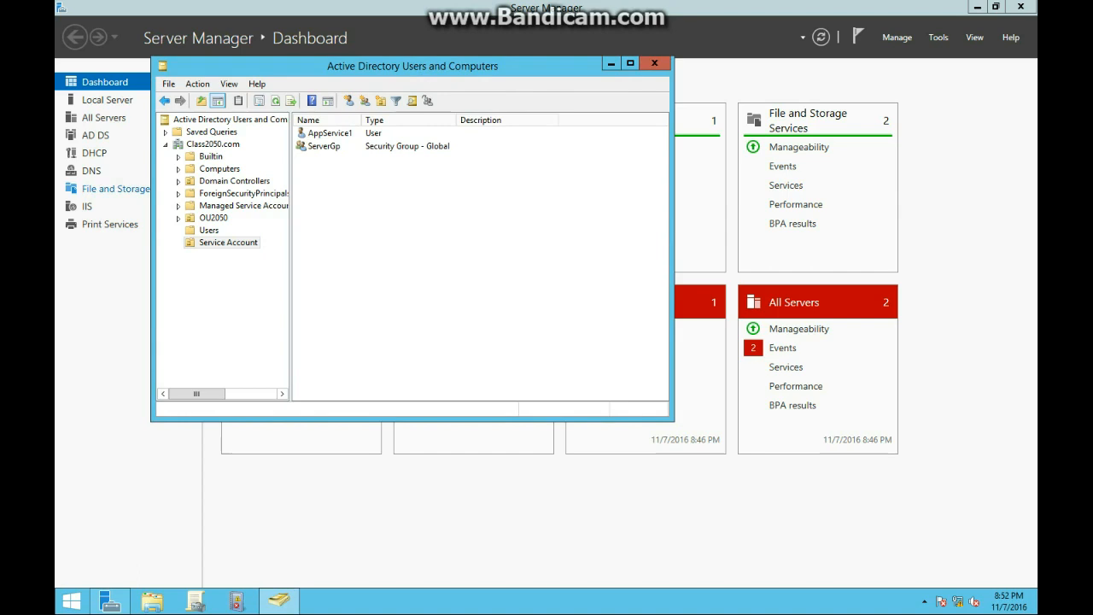
- Launch Windows PowerShell from the Start screen
click(71, 601)
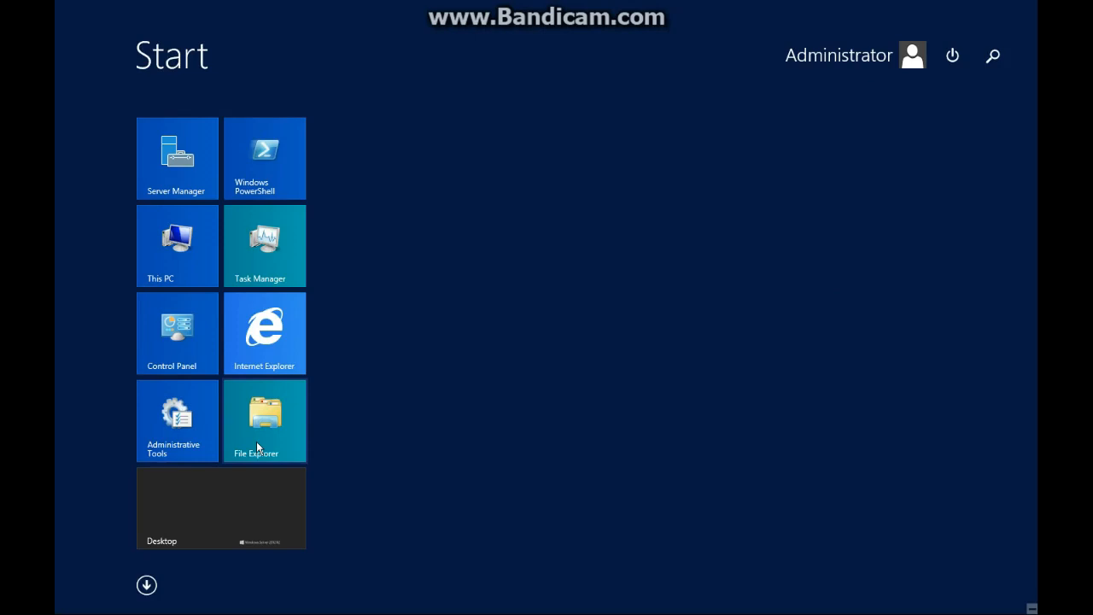
click(271, 175)
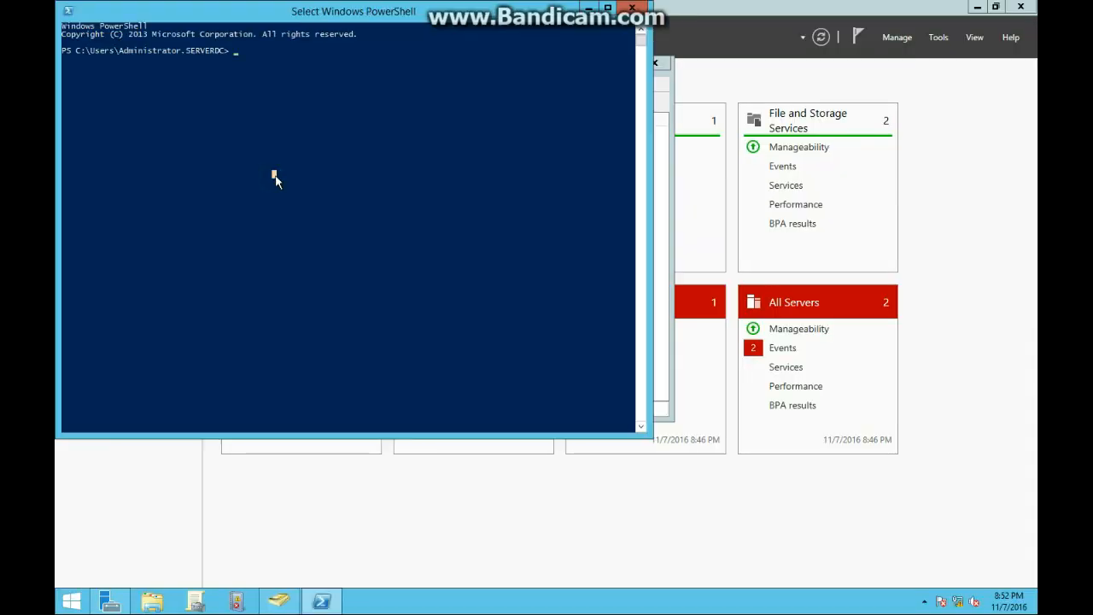
click(276, 177)
click(276, 178)
- Run Add-KDSRootKey -EffectiveTime ((Get-Date).AddHours(-10)) to create the KDS root key
text(Add)
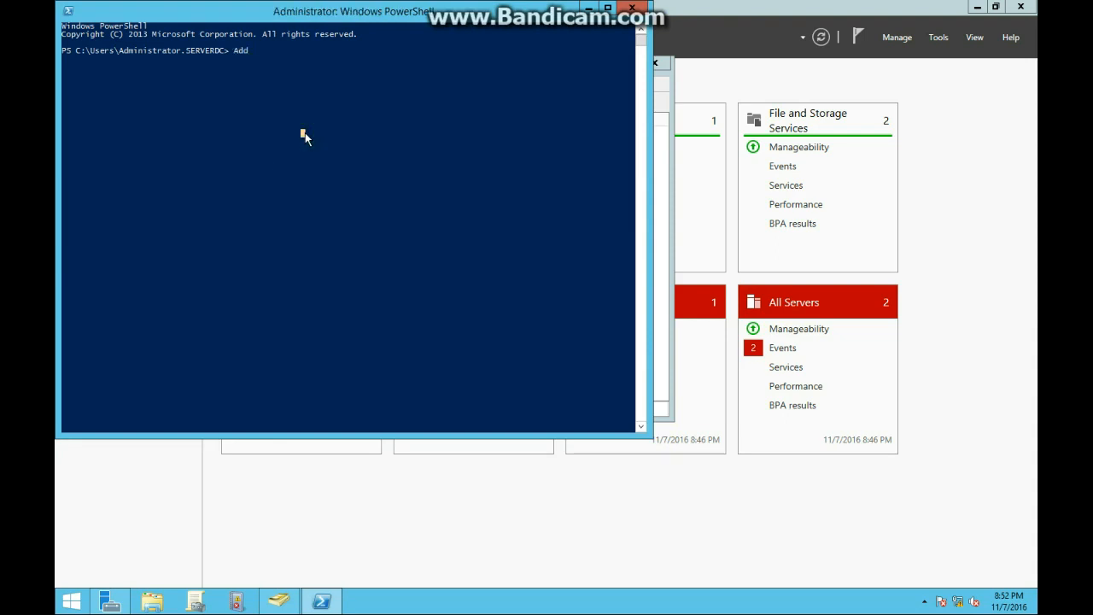
text(-KDSRootkey -EffectiveTime)
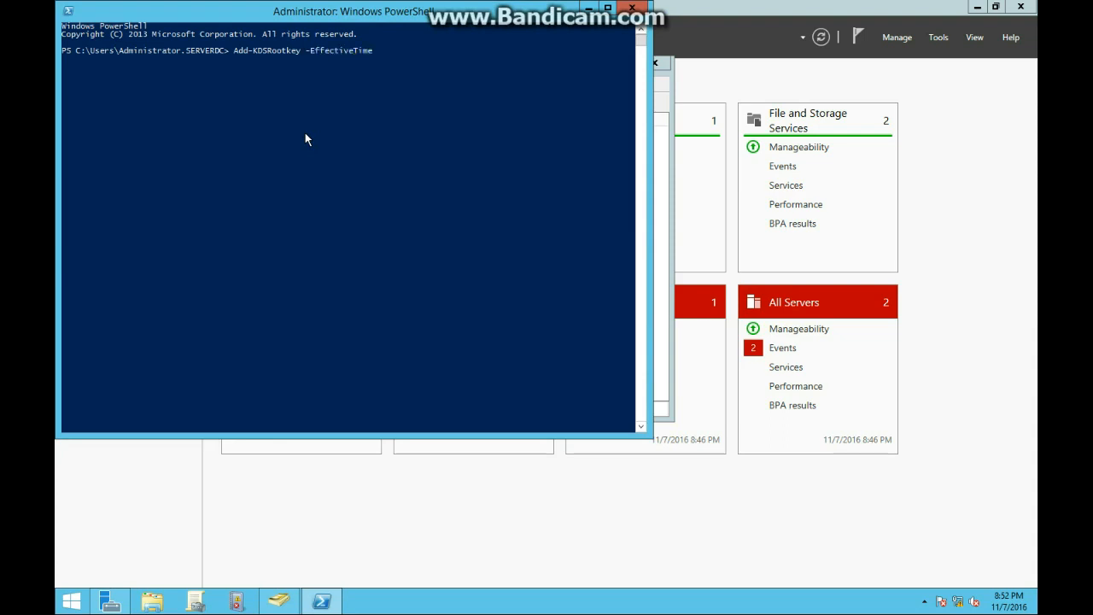
text( ((Get-Date))
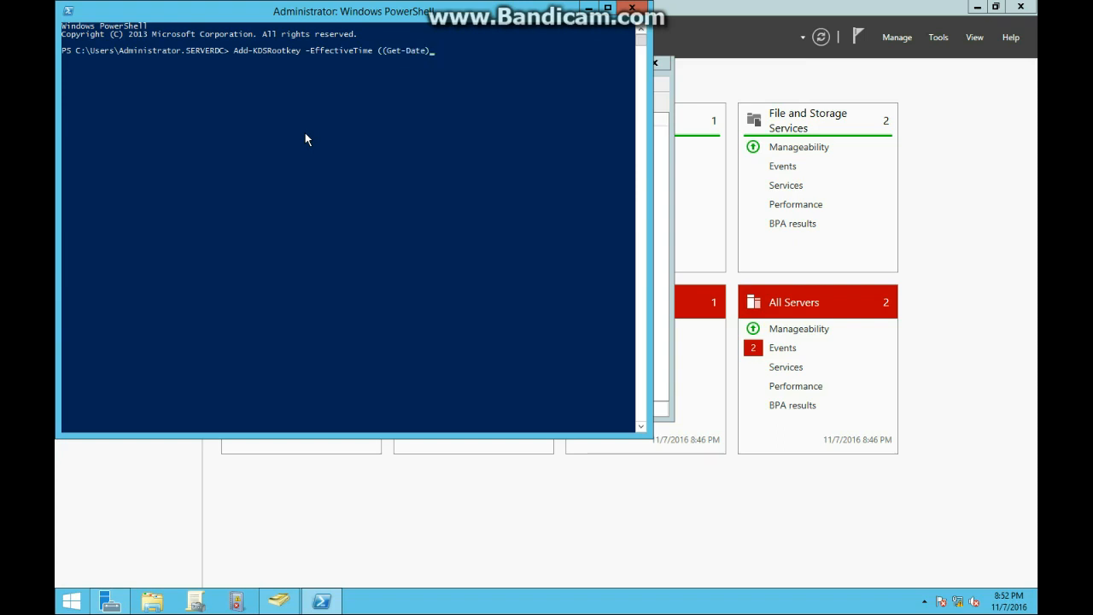
text(.AddHo)
text(urs(0`9)
key(BackSpace)
key(BackSpace)
key(BackSpace)
text(10)
text(-)
key(Return)
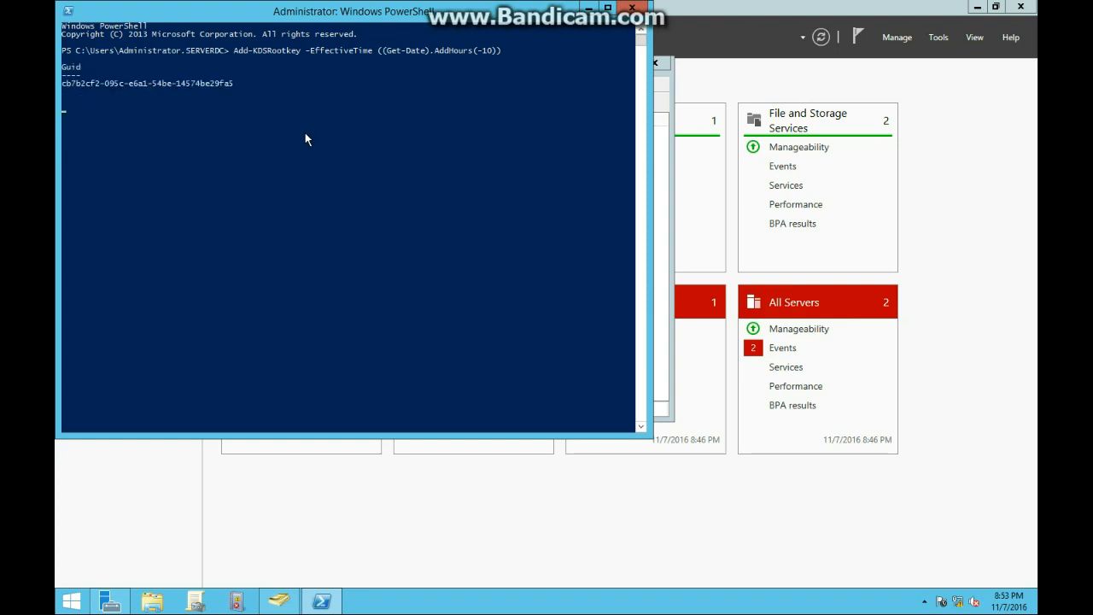
key(Return)
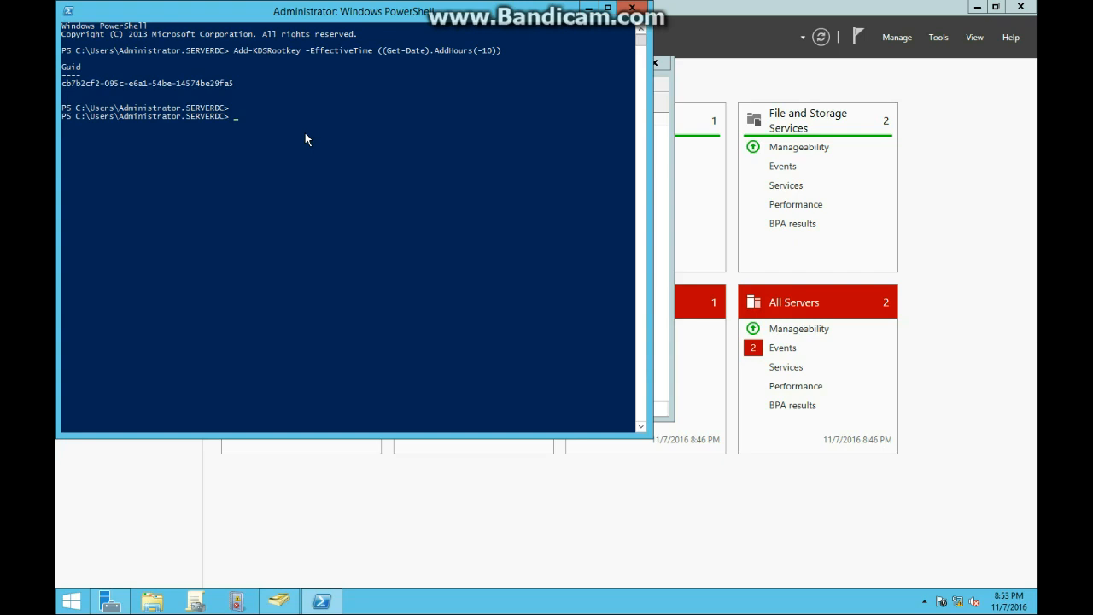
- Run New-ADServiceAccount for AppService2 on serverdc.class2050.com, with ServerGp allowed to retrieve the password
text(New-ADServiceAccoun)
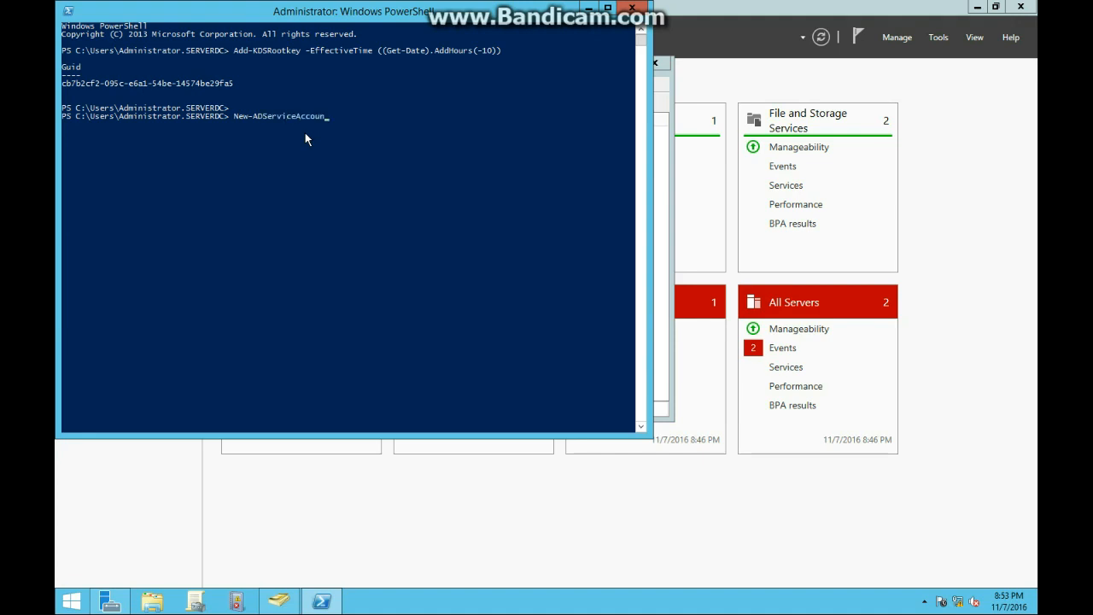
text(t -Name AppService2 -DNSHostname ser)
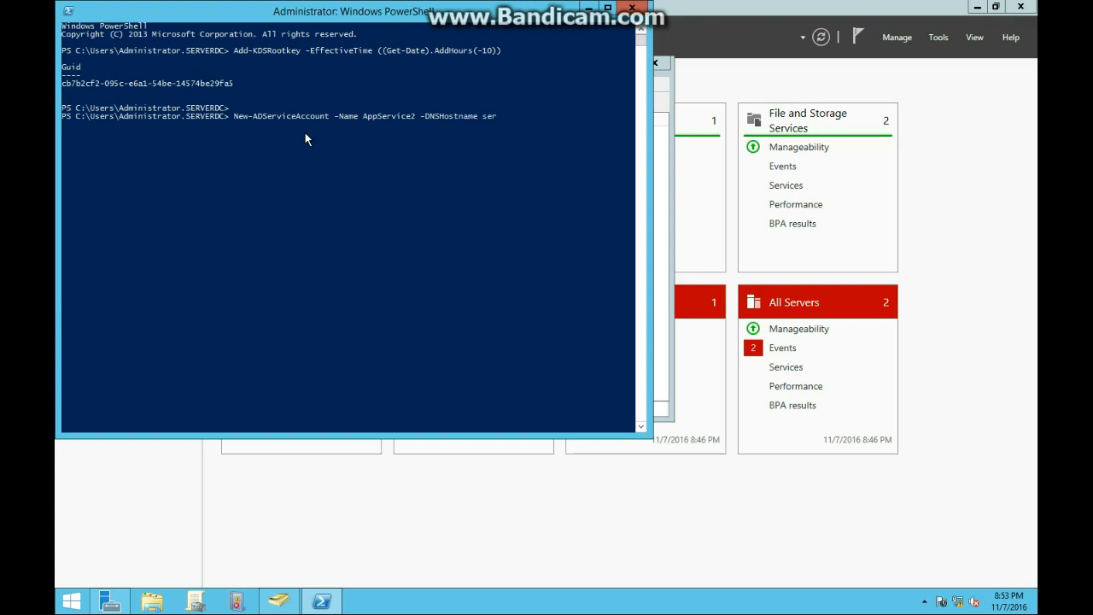
text(verdc.class2050.co)
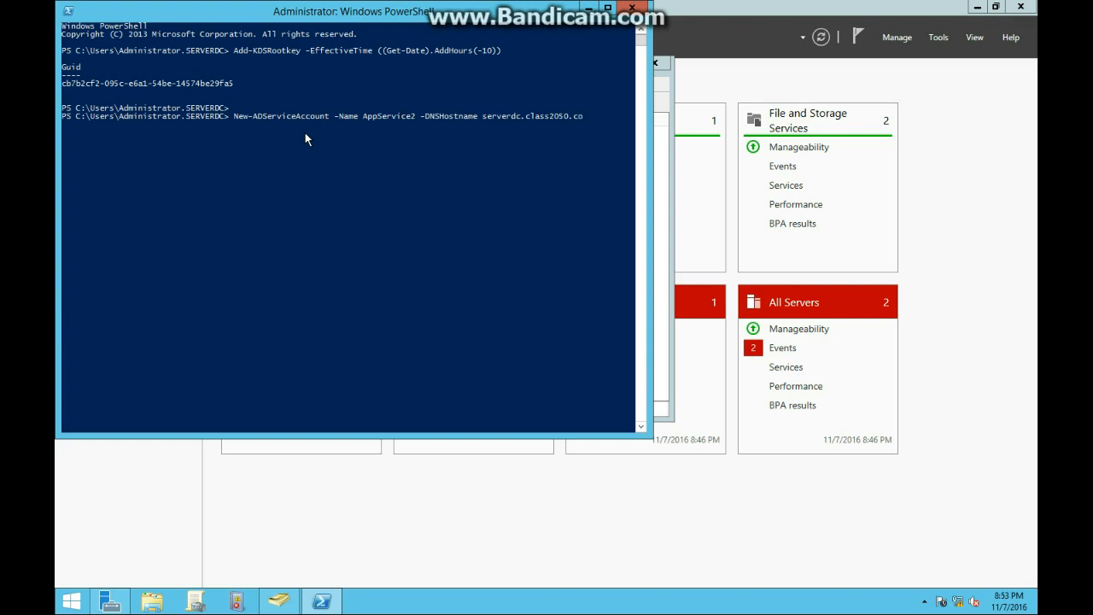
text(m -PrincipalsAllowedToRetrieve)
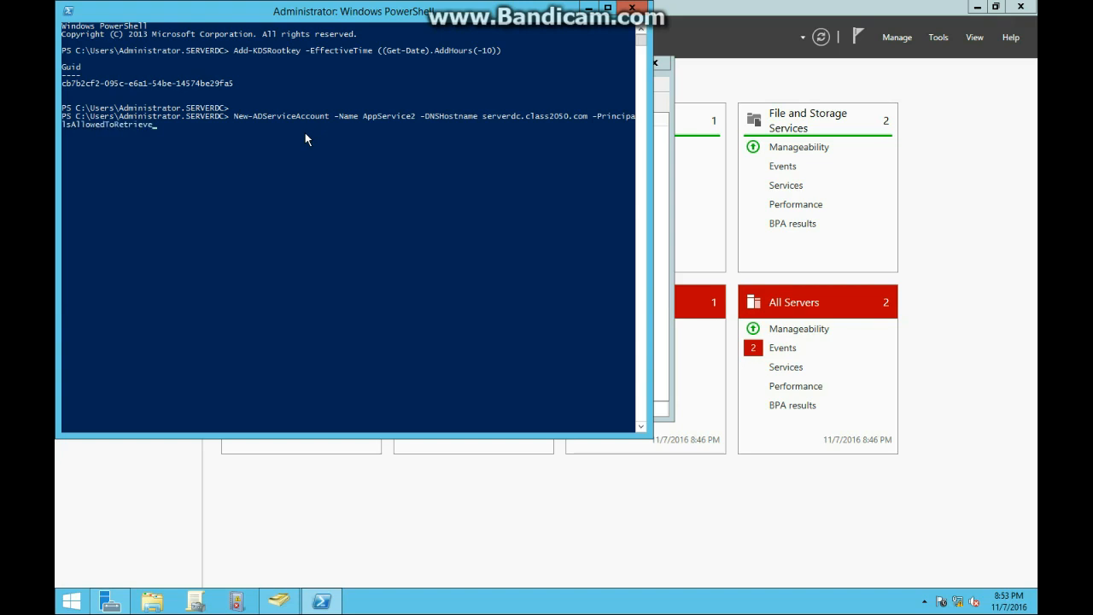
text(ManagedPassword ServerGp)
key(Return)
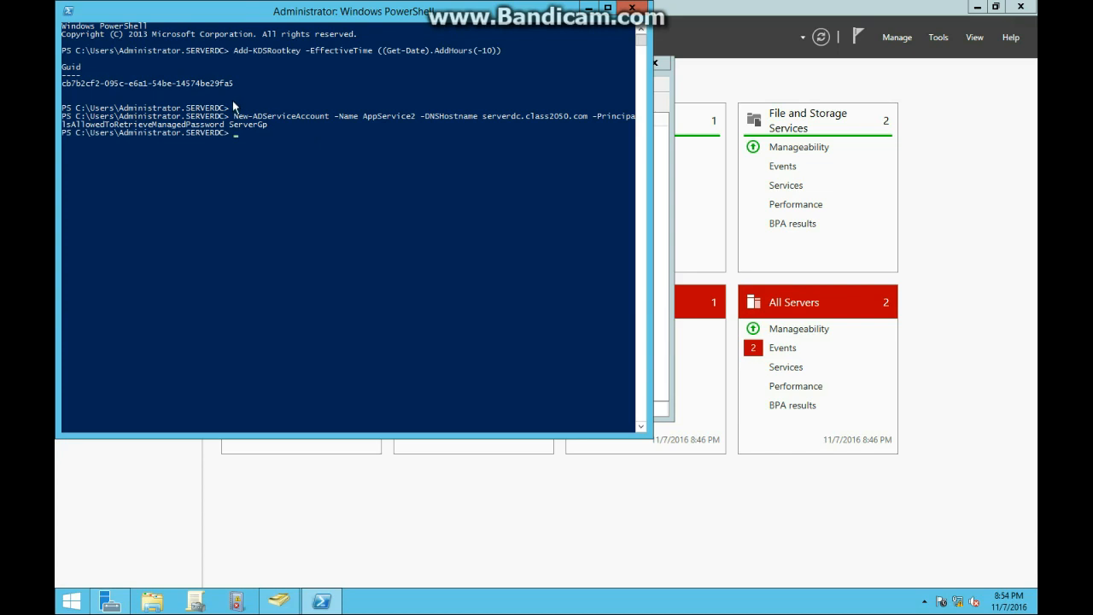
- Refresh the directory and confirm AppService2 under Managed Service Accounts, then return to PowerShell
click(294, 551)
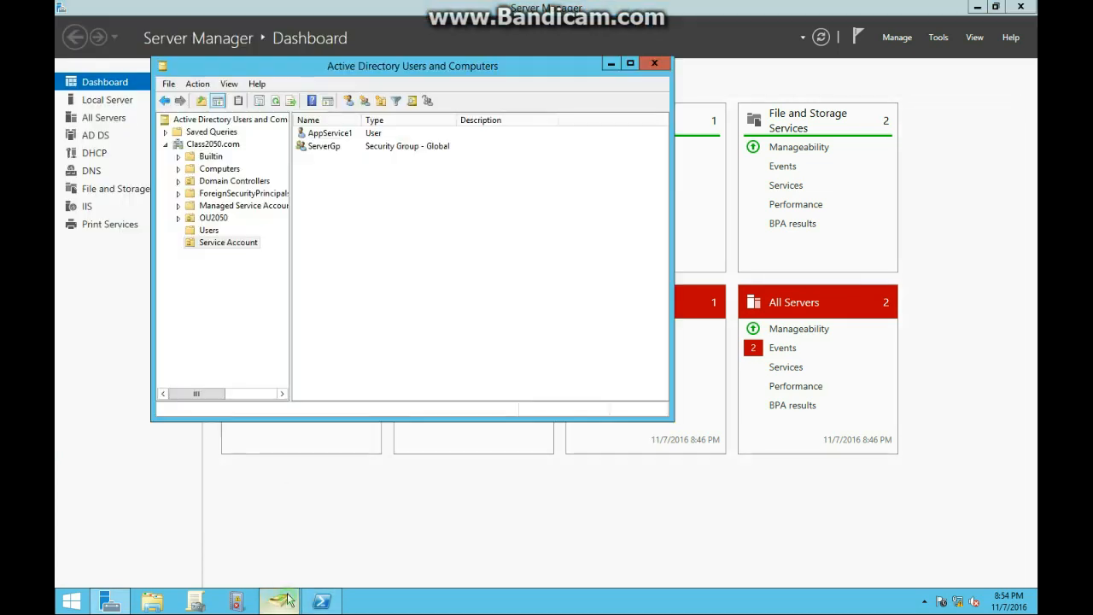
click(276, 102)
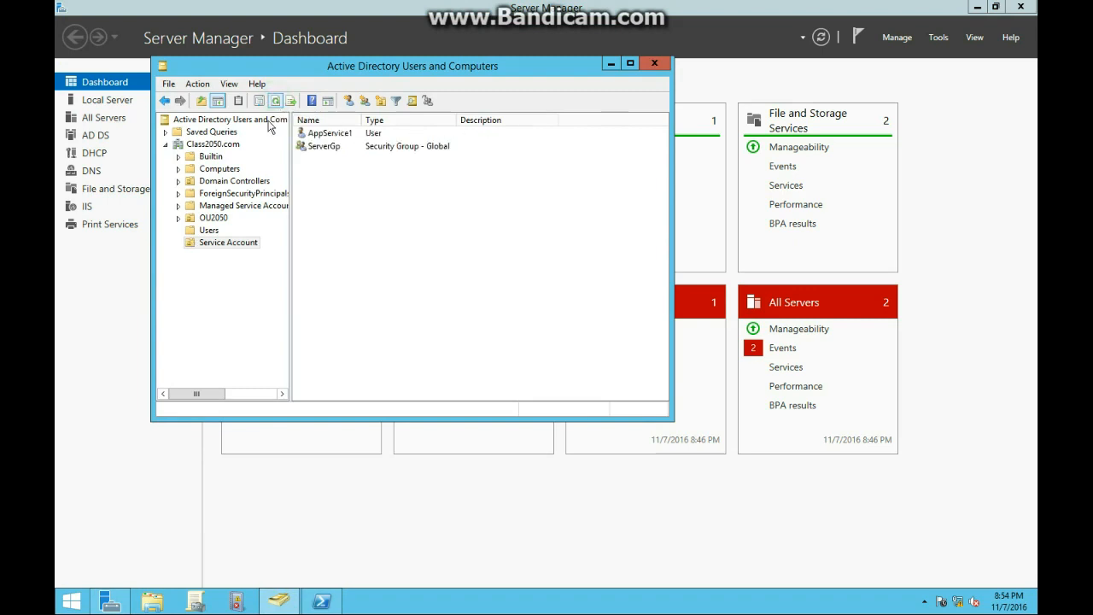
click(224, 204)
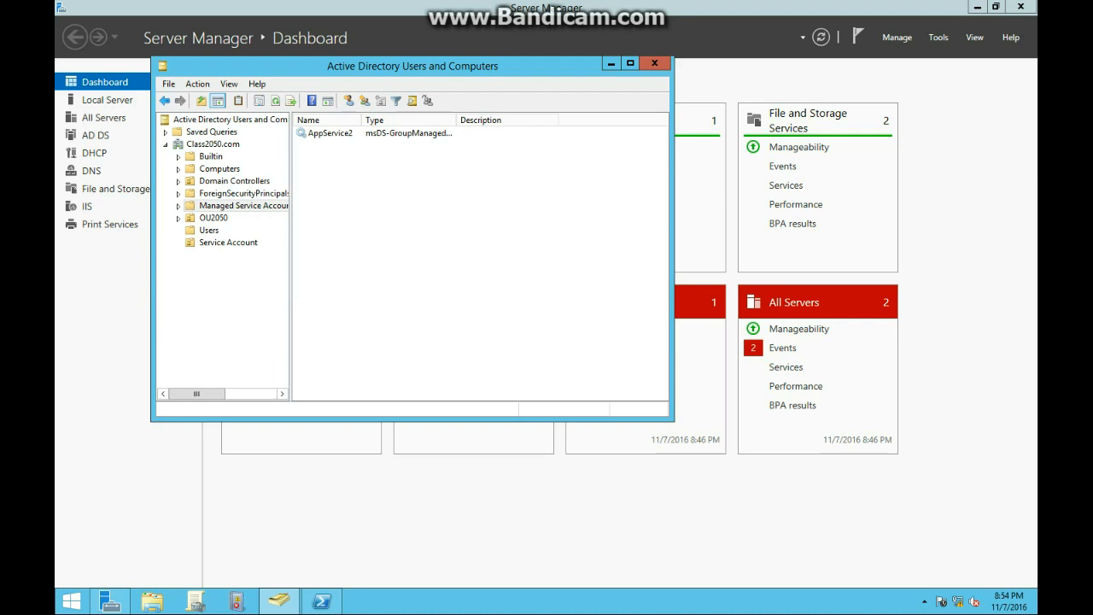
click(312, 604)
- Run Add-ADComputerServiceAccount -identity ServerA -ServiceAccount AppService2
click(350, 357)
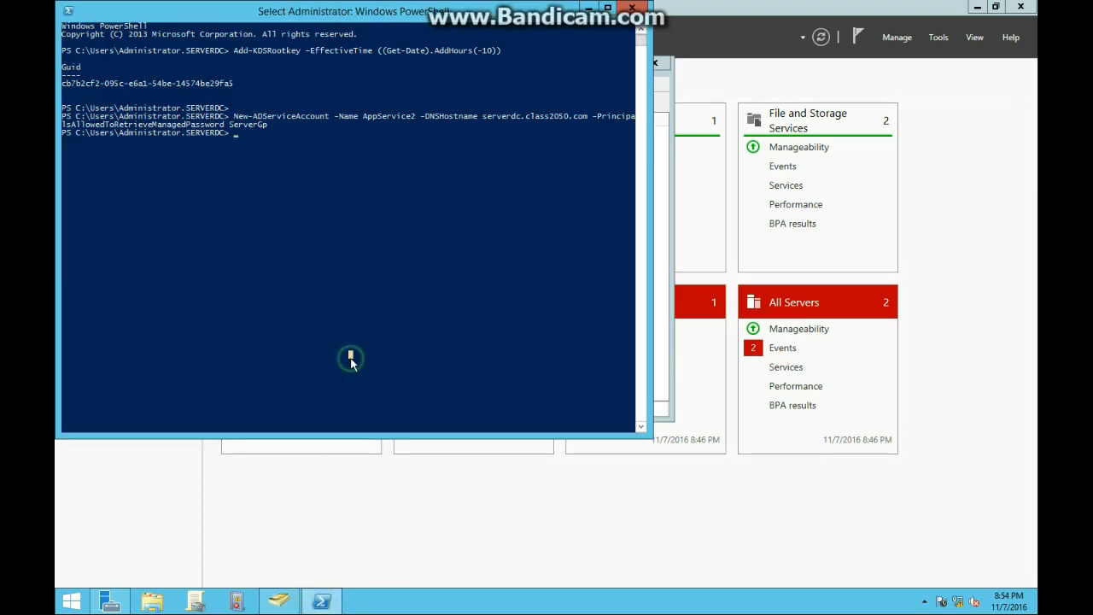
key(Escape)
text(Ad)
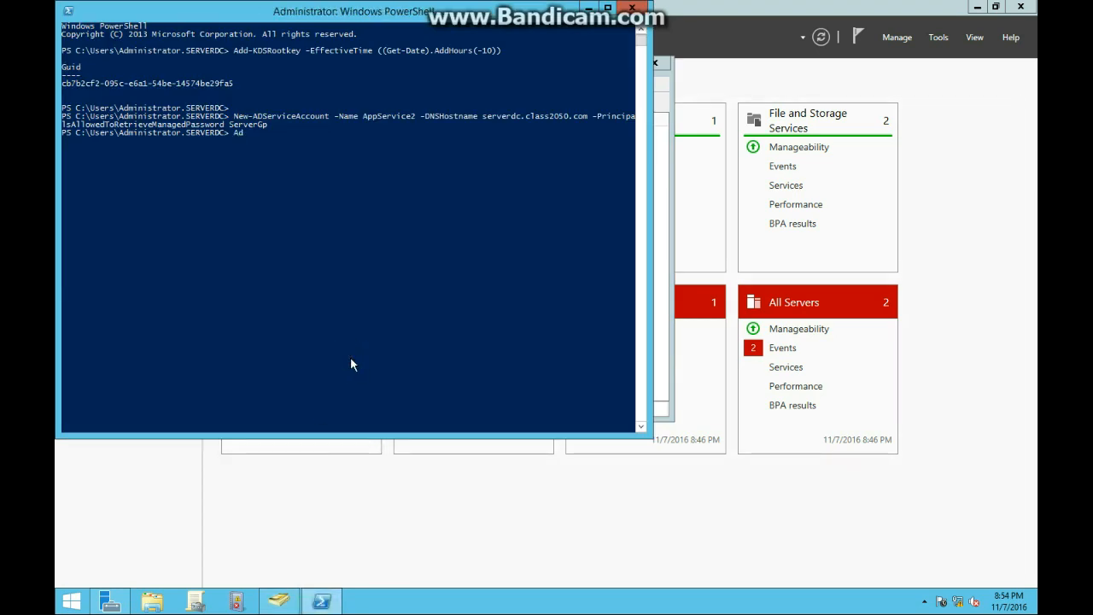
text(d-ADComputerService)
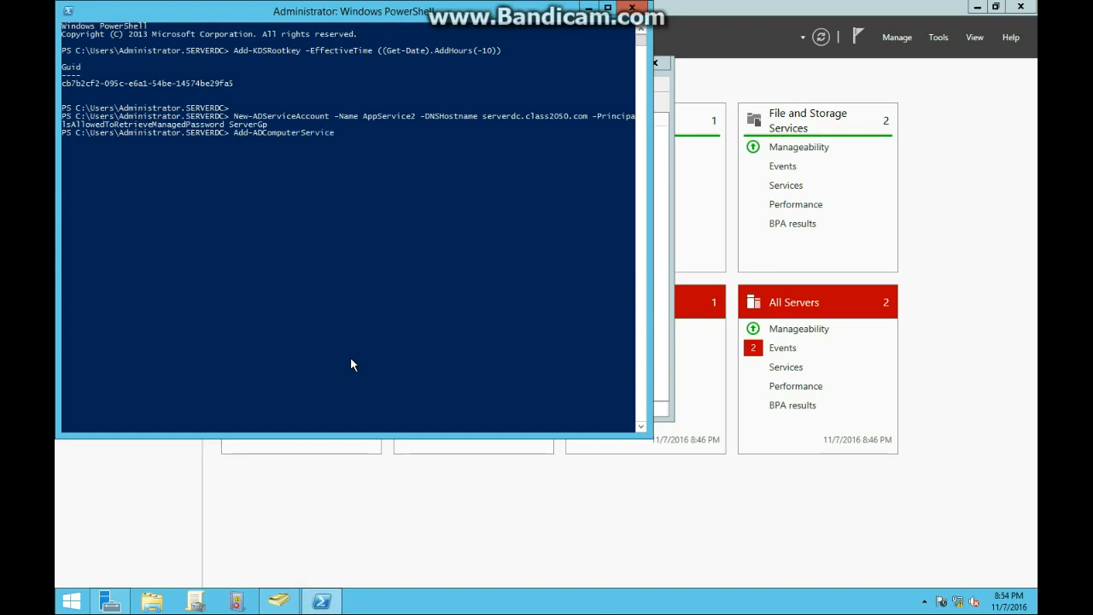
text(Account -identity ServerA -Ser)
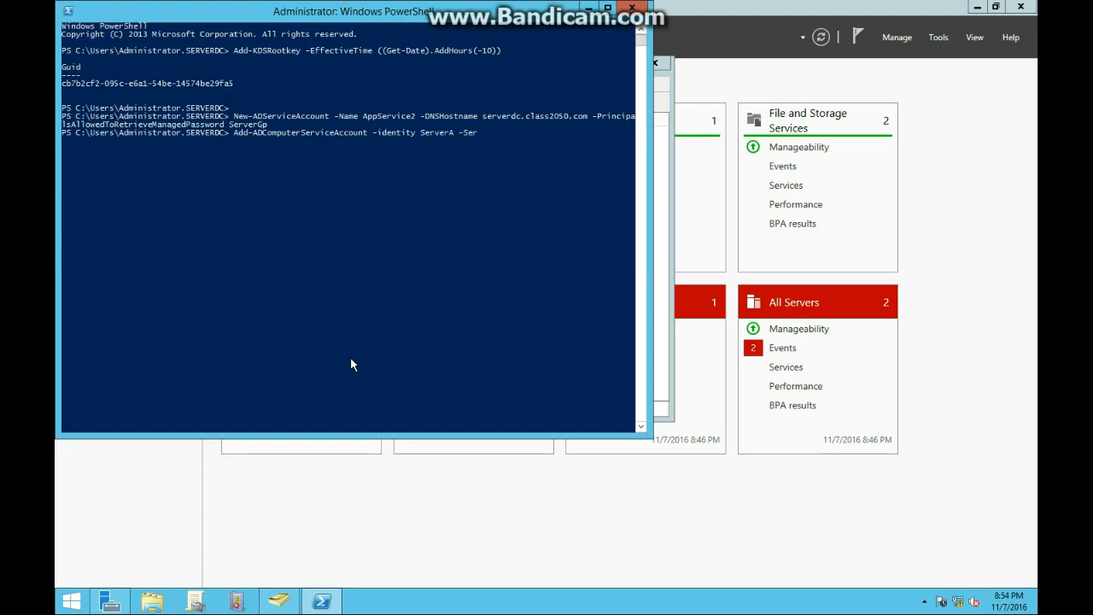
text(viceAccount APp)
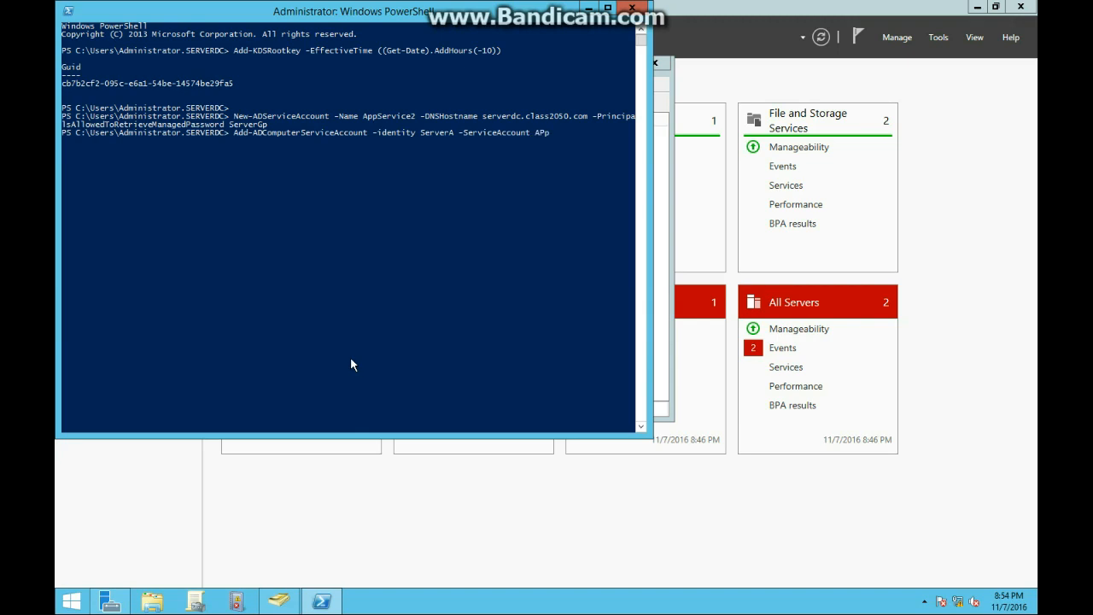
text(S)
key(BackSpace)
key(BackSpace)
key(BackSpace)
text(ppservice2)
key(Left)
key(Left)
key(Left)
key(Left)
key(Left)
key(Left)
key(Left)
key(BackSpace)
text(S)
key(Return)
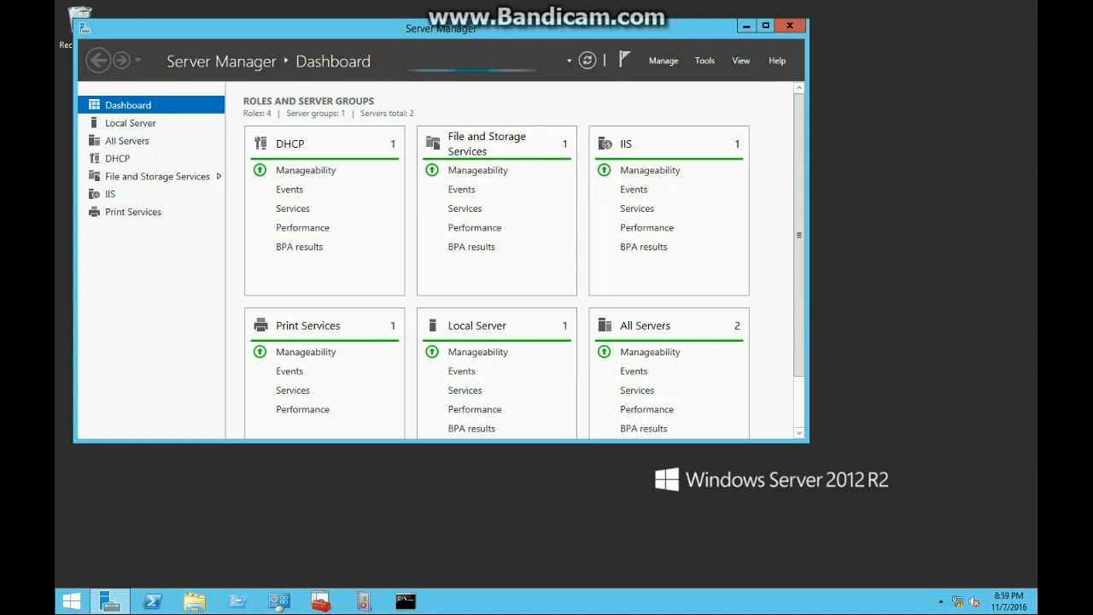
- Start Add Roles and Features on ServerA and select Active Directory Domain Services with its tools
click(671, 63)
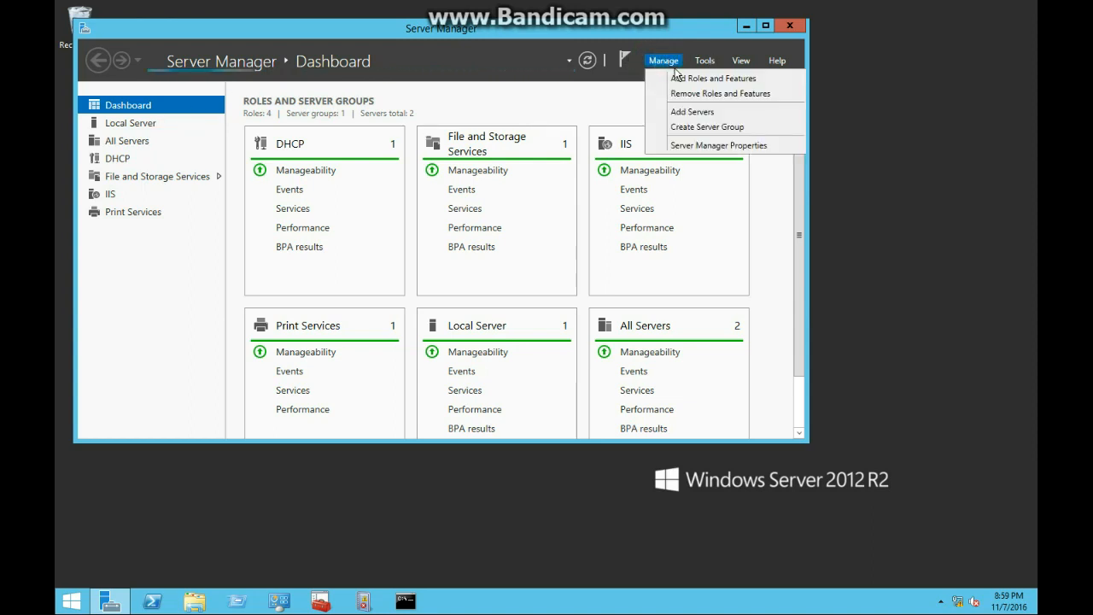
click(675, 76)
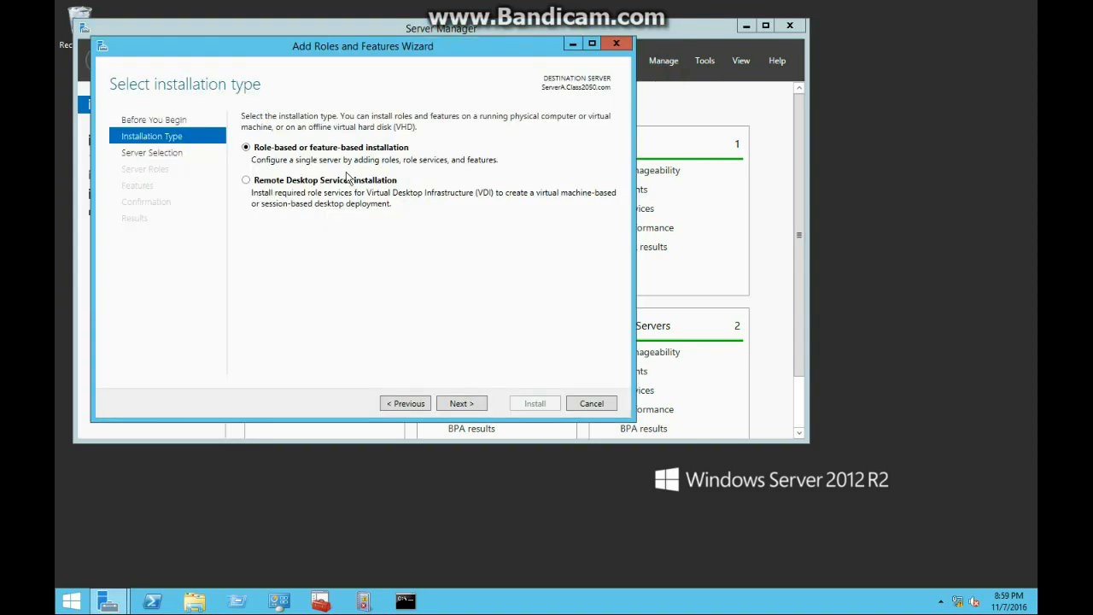
click(474, 405)
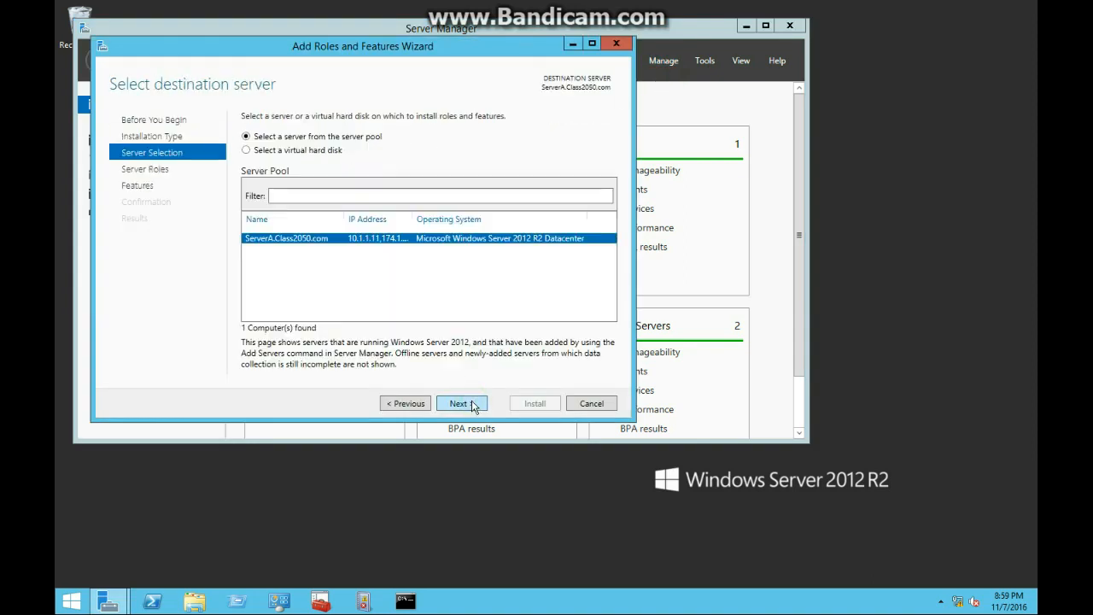
click(470, 405)
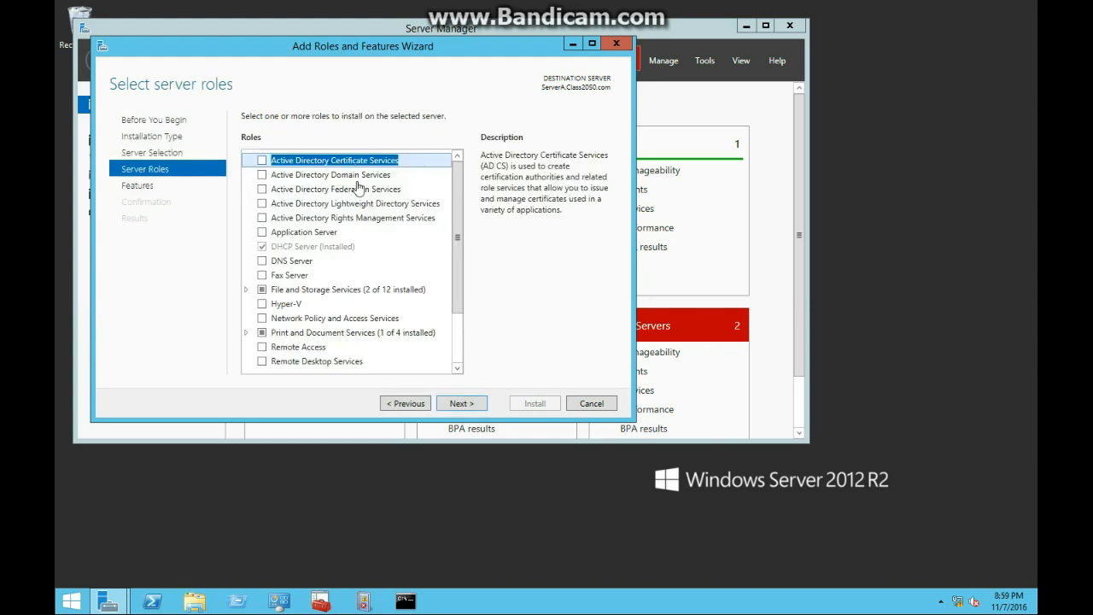
click(262, 175)
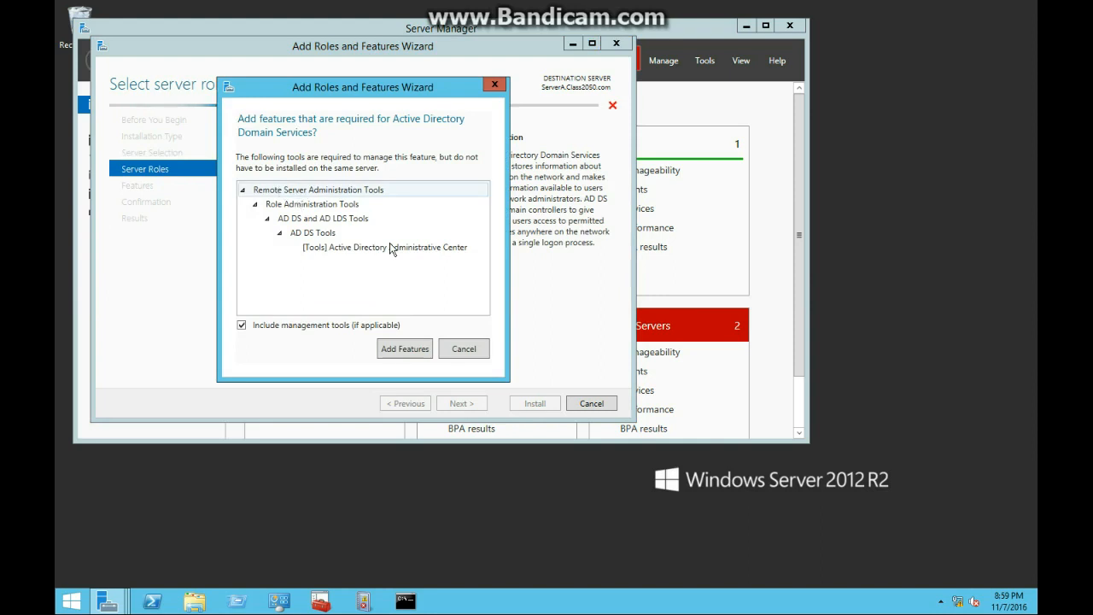
click(408, 350)
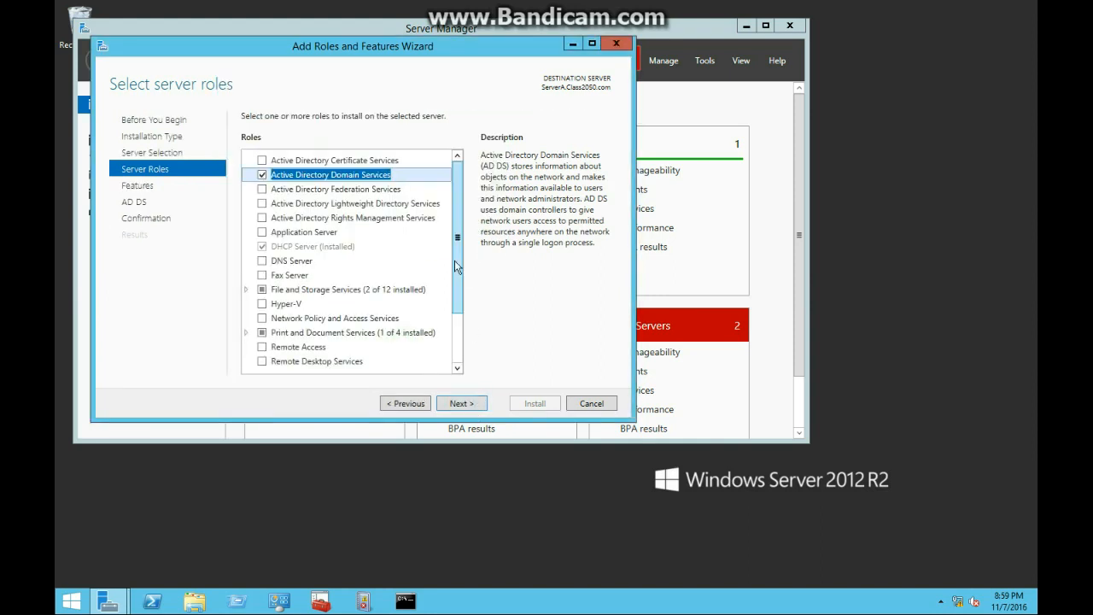
- Proceed through Features and AD DS pages, install the role, and close the wizard
click(461, 405)
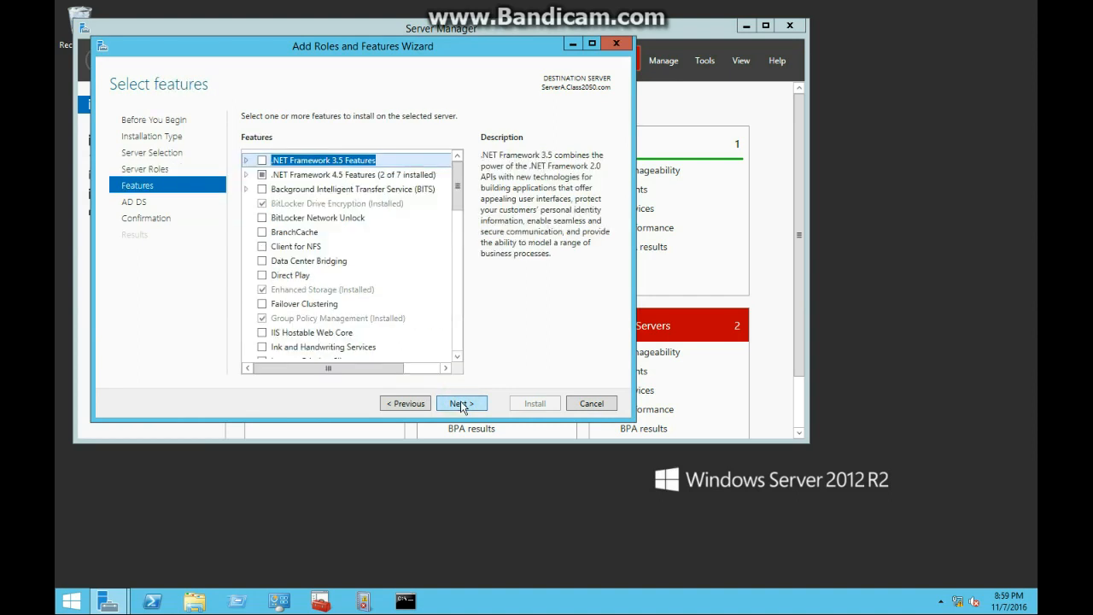
click(461, 405)
click(461, 405)
click(530, 404)
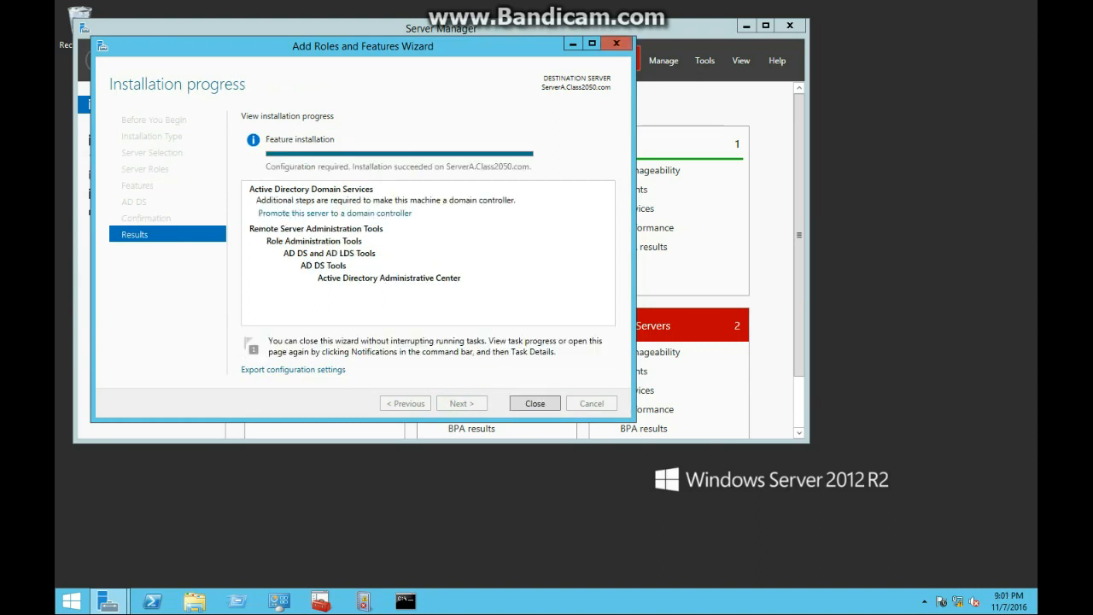
click(534, 403)
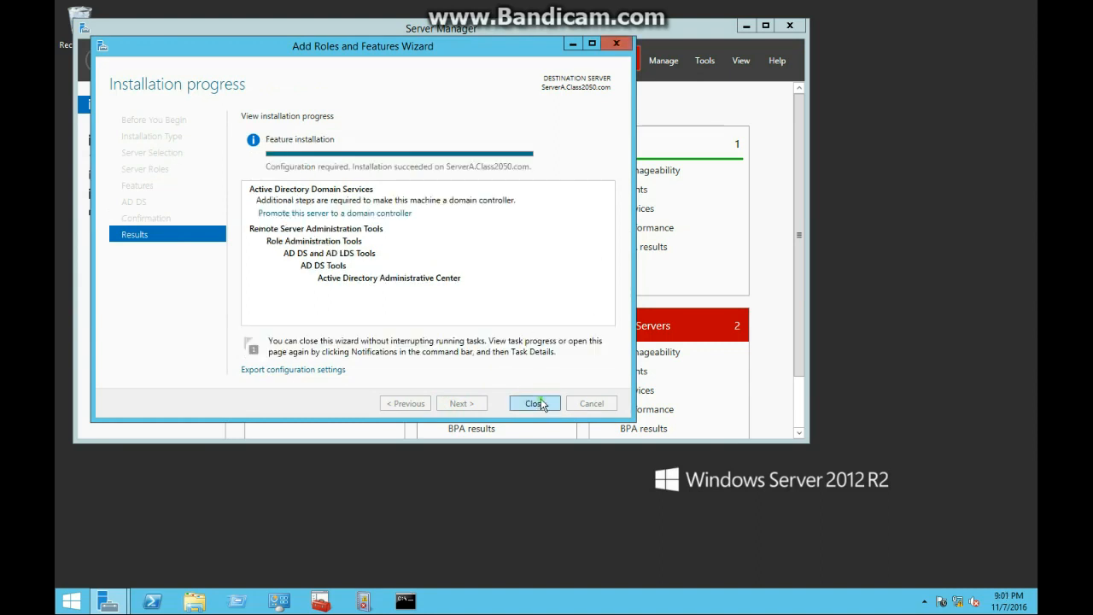
- Start promoting ServerA to a domain controller, adding it to the existing Class2050.com domain
click(649, 61)
click(627, 56)
click(626, 58)
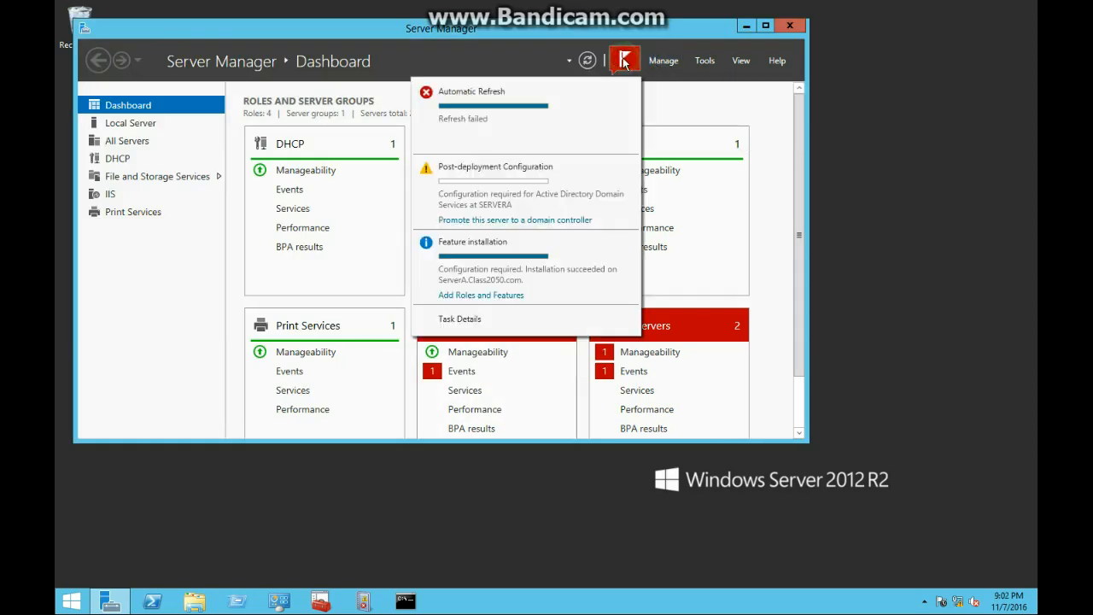
click(514, 221)
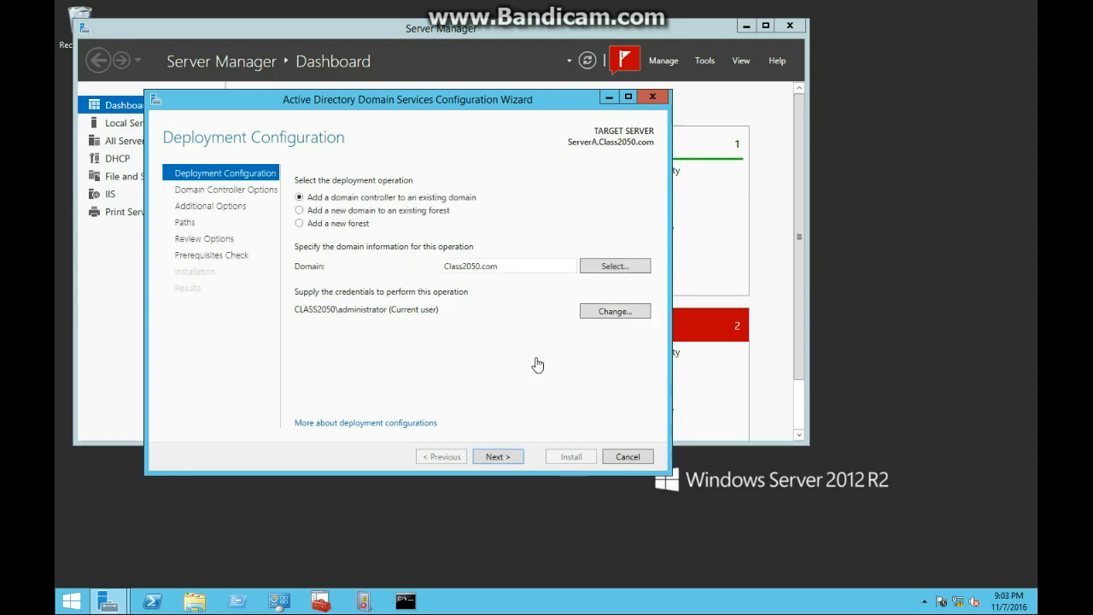
click(500, 458)
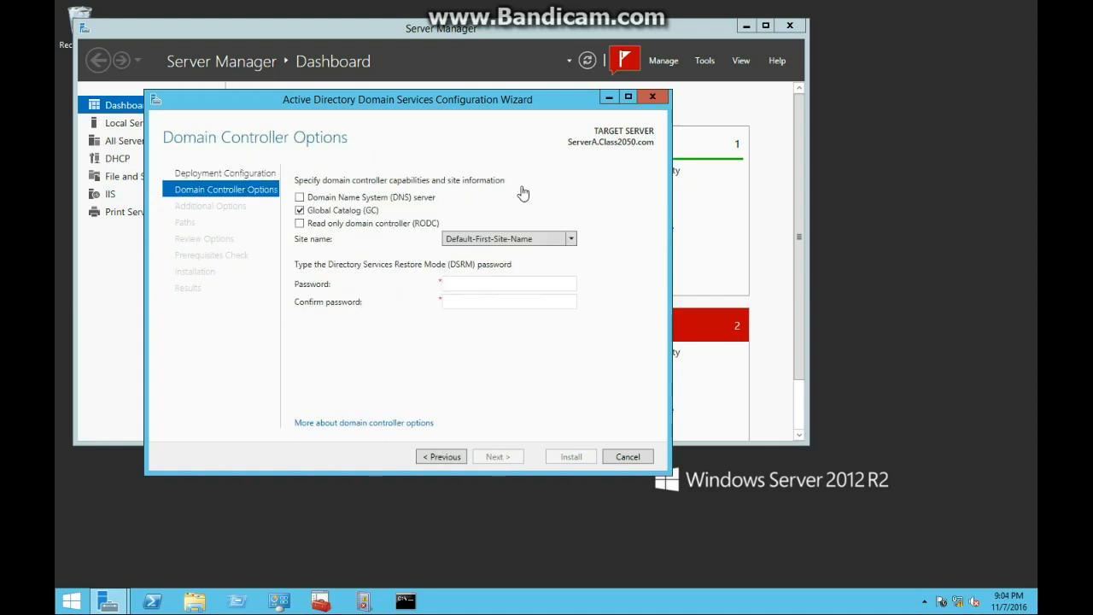
- Set the DSRM password and keep default options and NTDS/SYSVOL paths through to the prerequisites check
click(479, 281)
text(********)
key(Tab)
text(********)
key(Return)
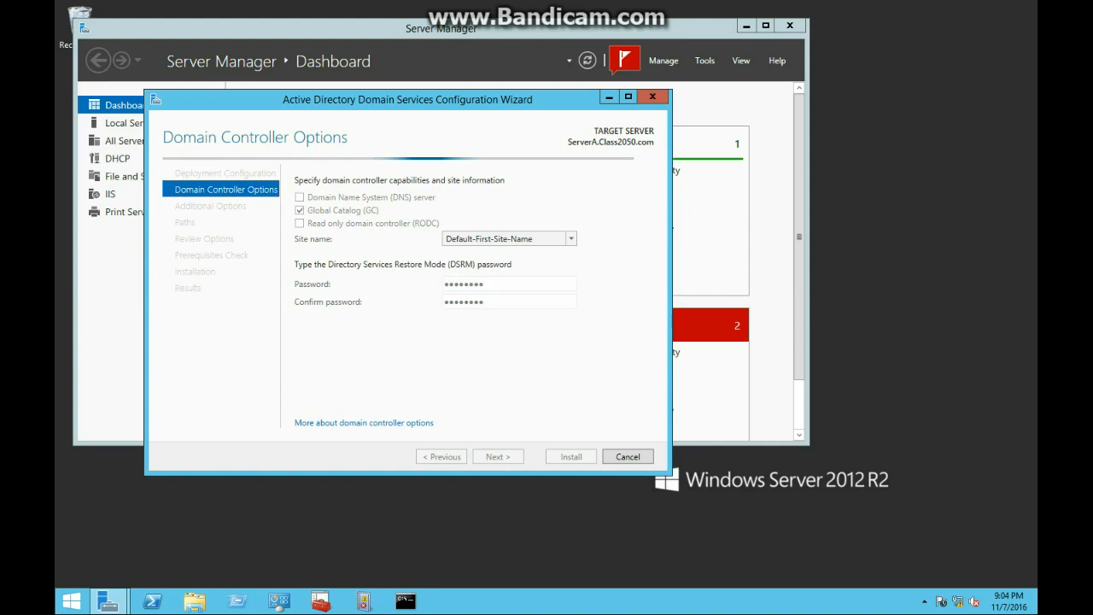
click(502, 454)
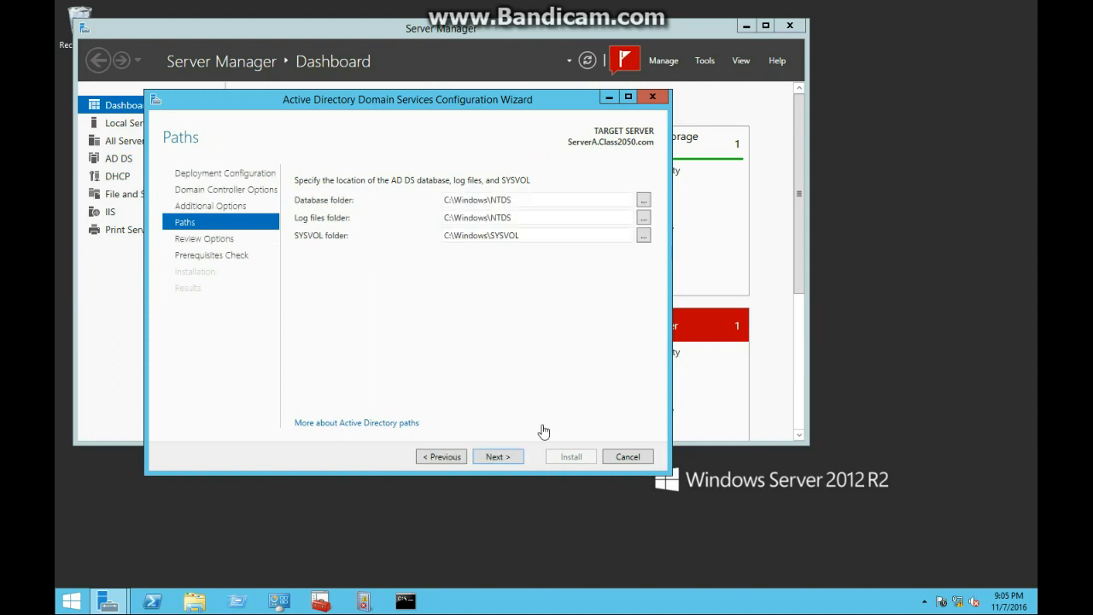
click(504, 458)
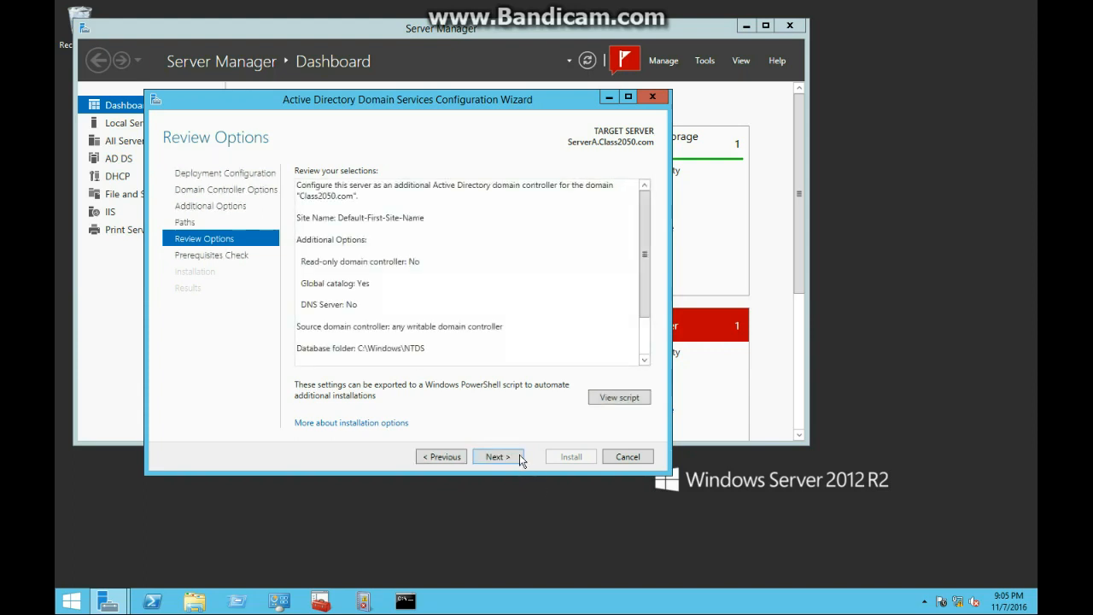
click(498, 456)
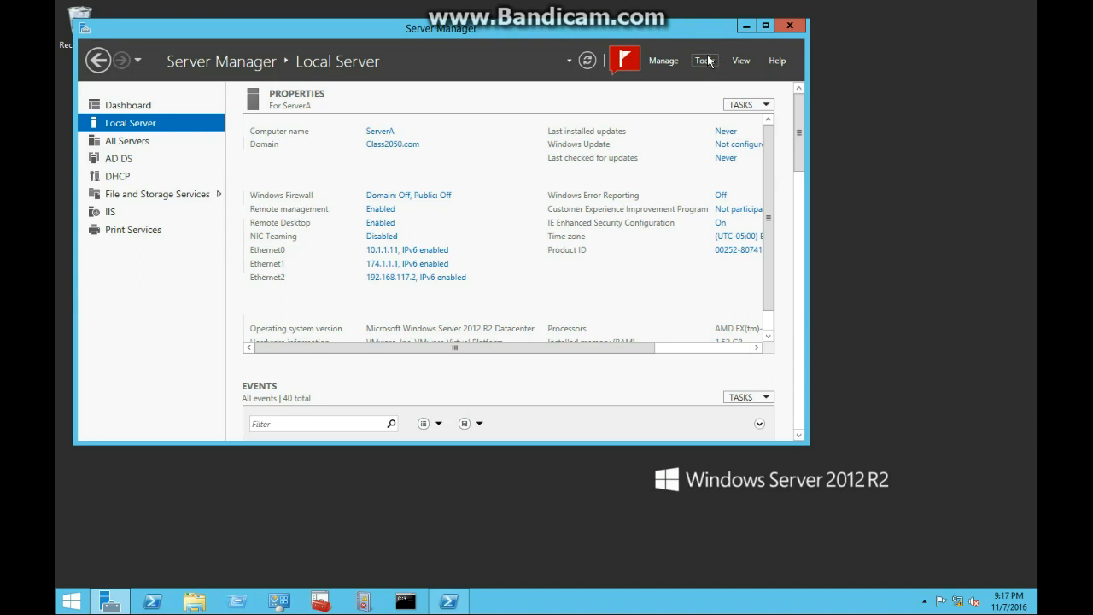
- In the AD PowerShell module, run Add-ADComputerServiceAccount linking AppService2 to ServerA
click(706, 61)
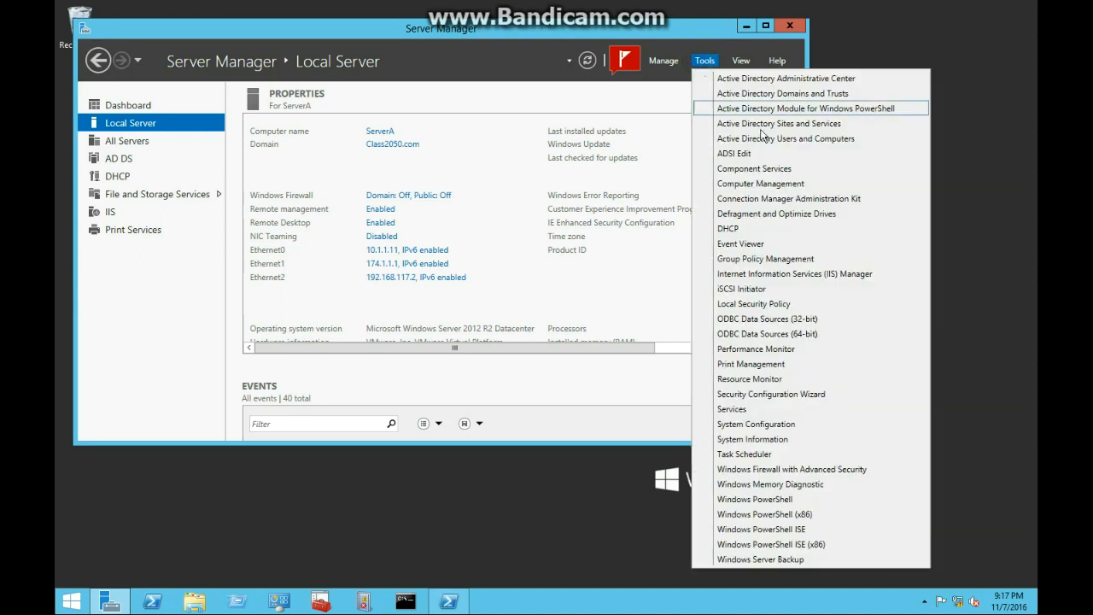
click(776, 108)
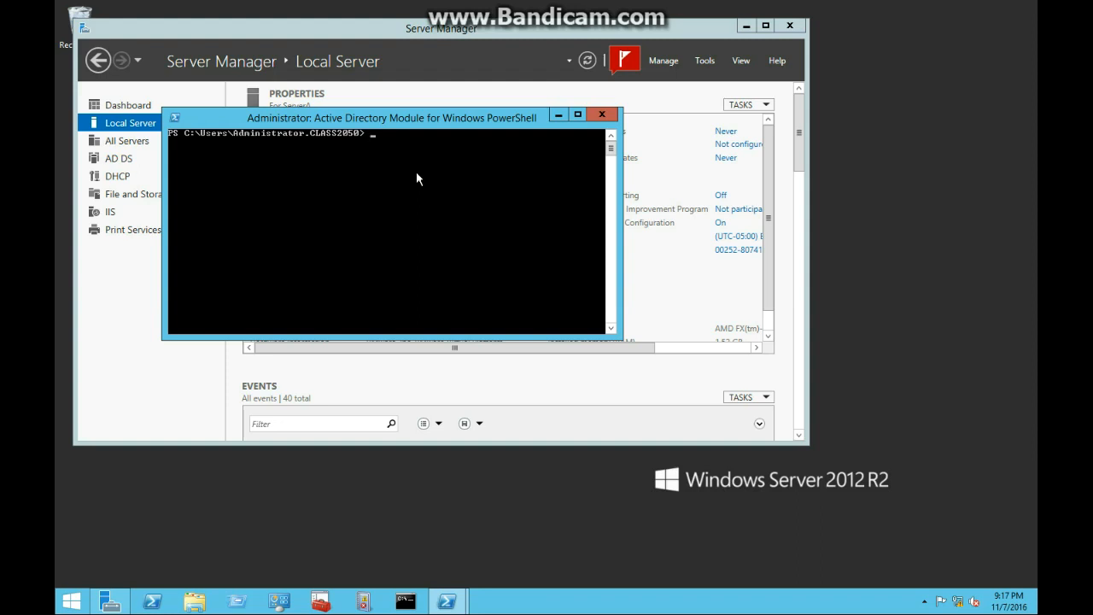
text(Add-ADComputerserviceaccoun)
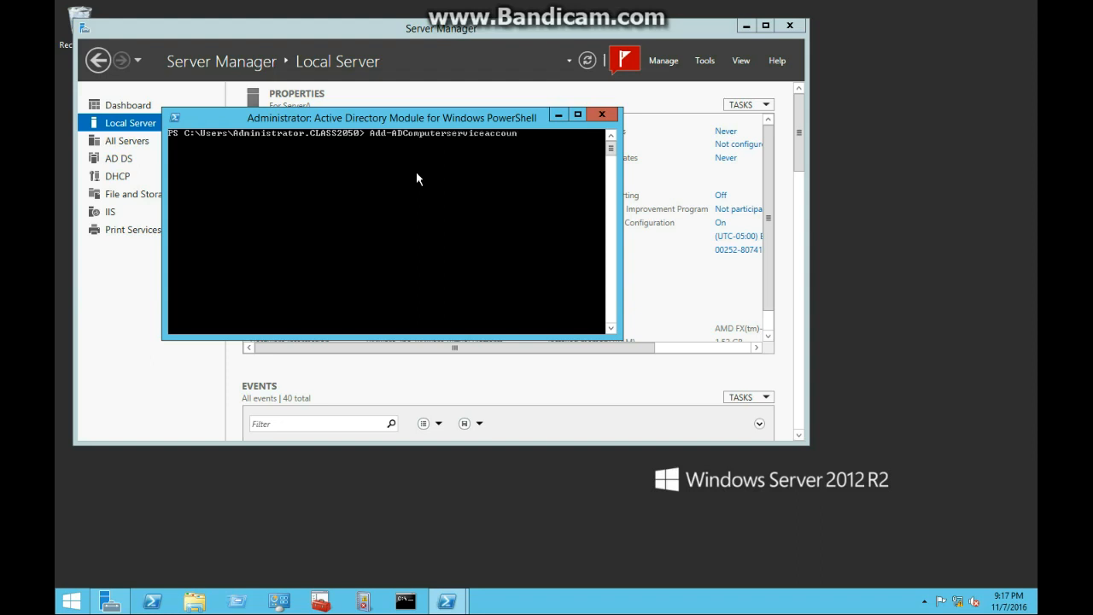
text(t -identity ServerA -ServiceAcco)
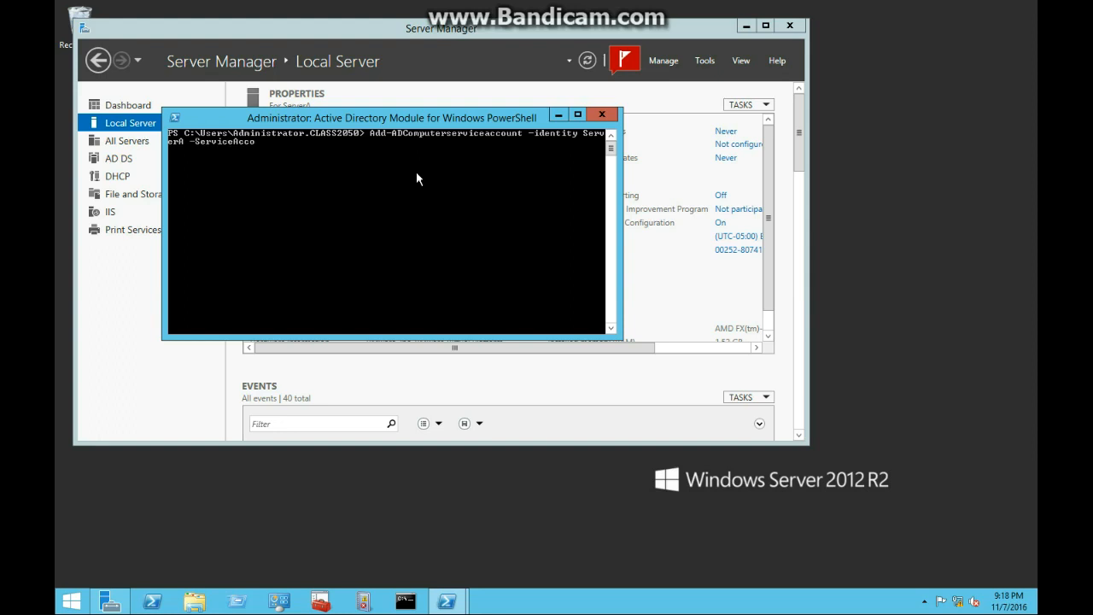
text(unt AppService2)
key(Return)
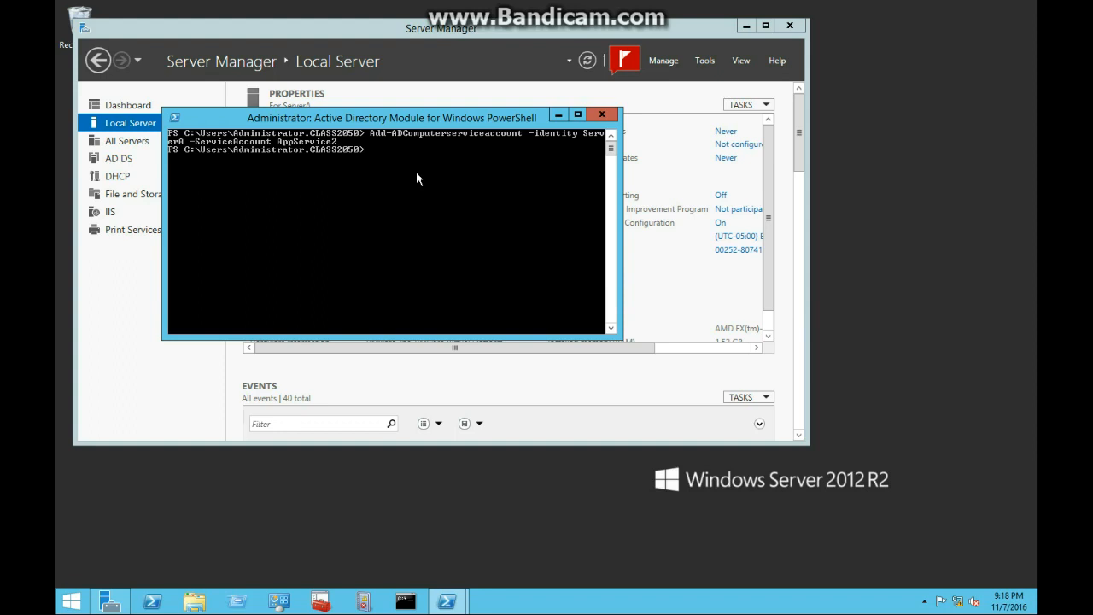
- Launch services.msc and open the SNMP Trap service's properties
click(250, 602)
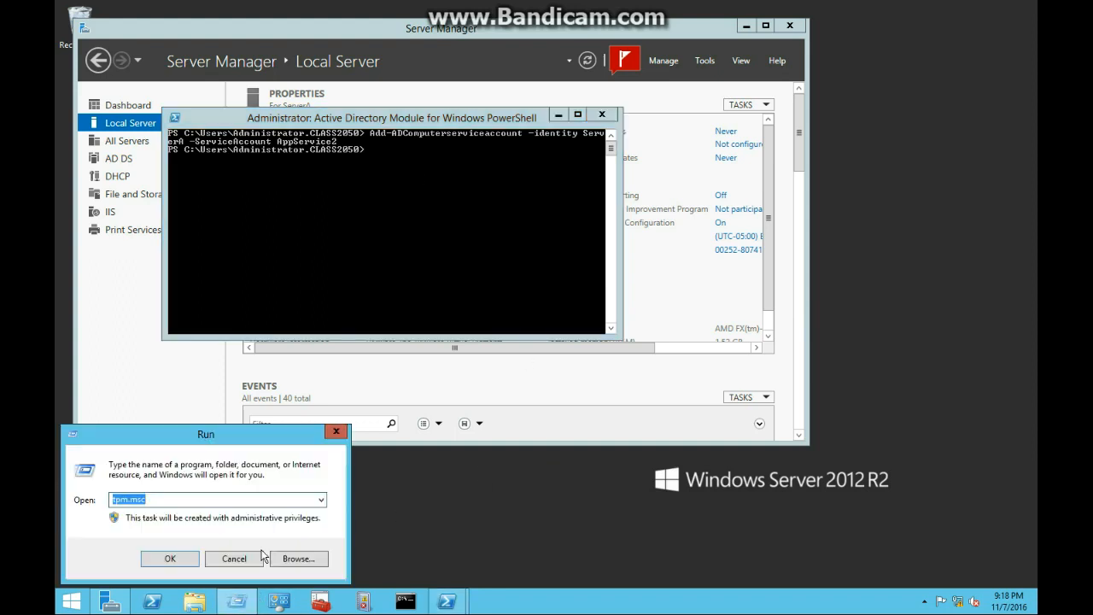
text(services.msc)
key(Return)
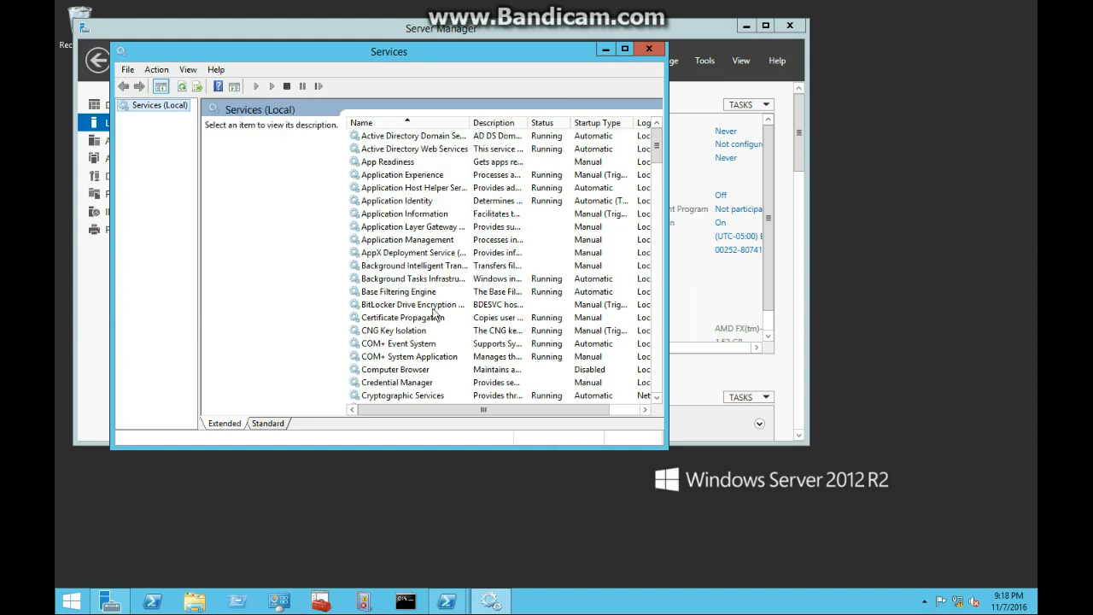
click(405, 346)
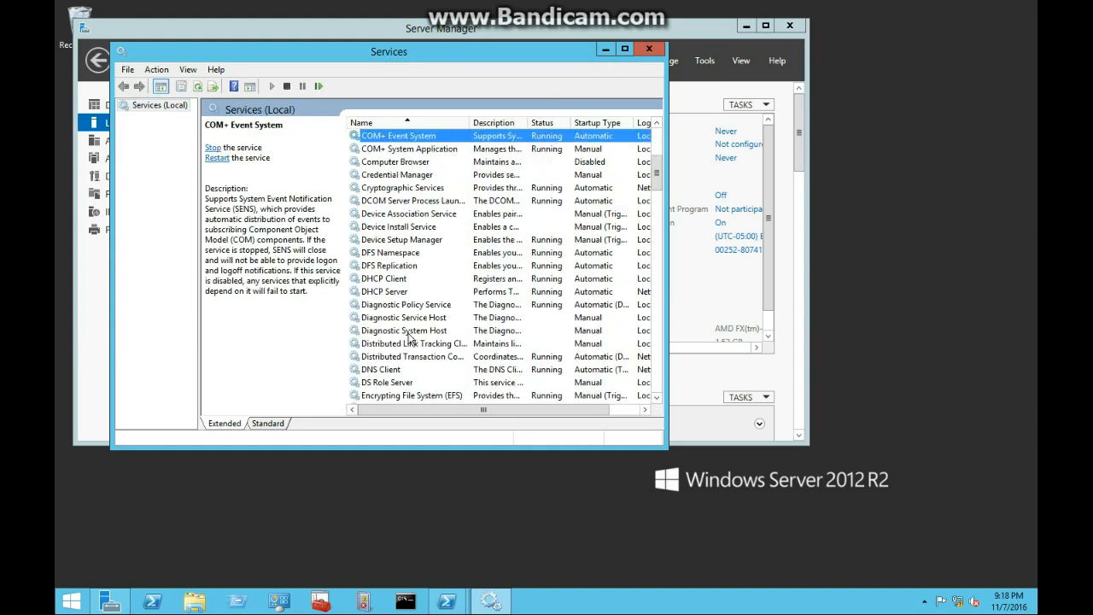
scroll(409, 342, down, 11)
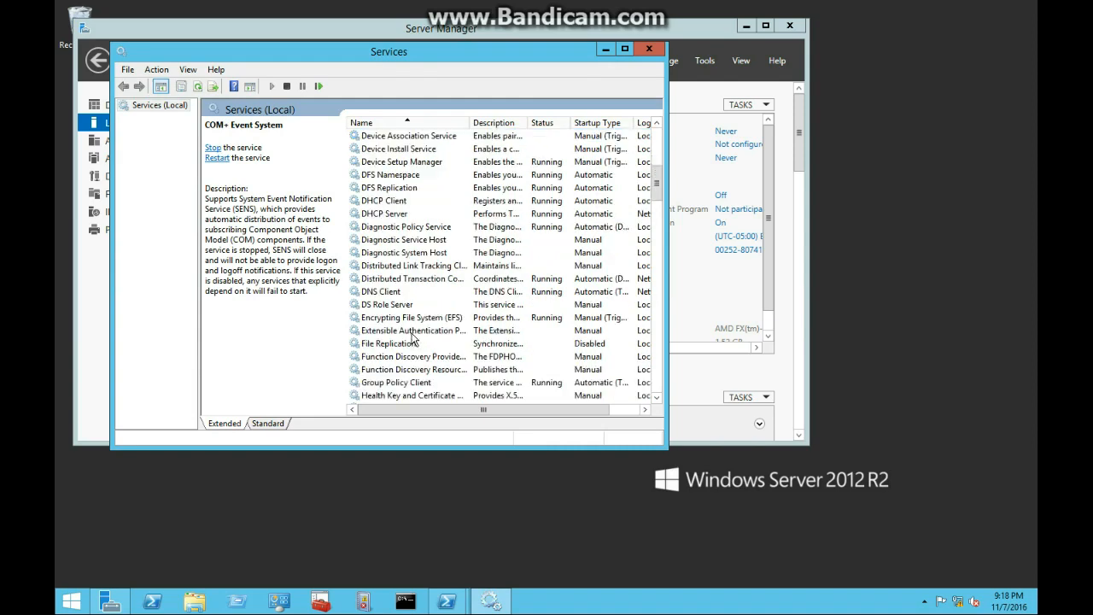
scroll(410, 342, down, 15)
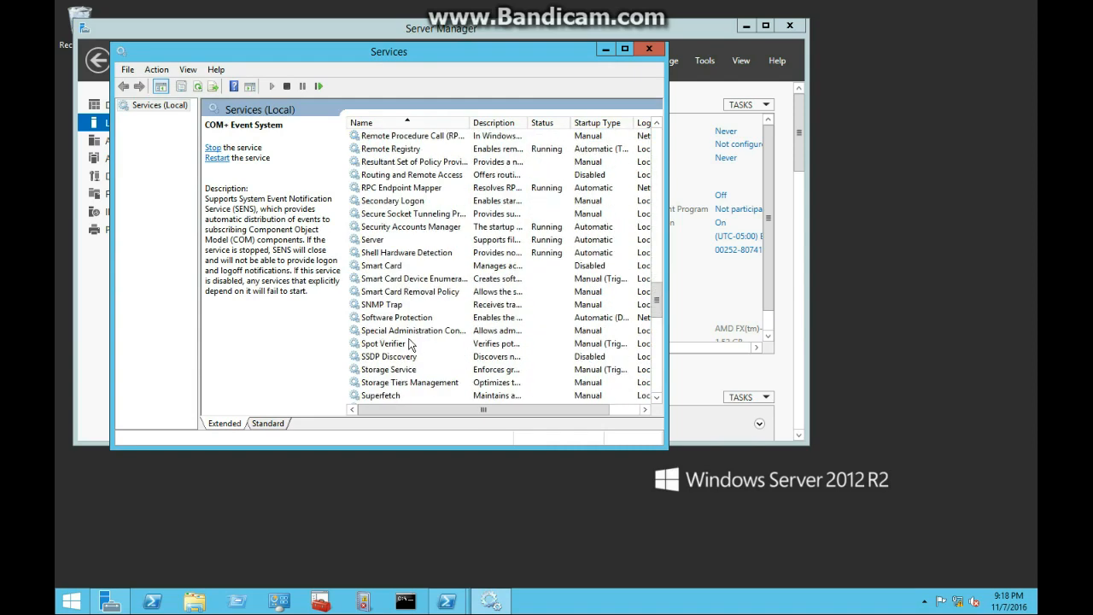
click(381, 305)
right_click(381, 305)
click(411, 422)
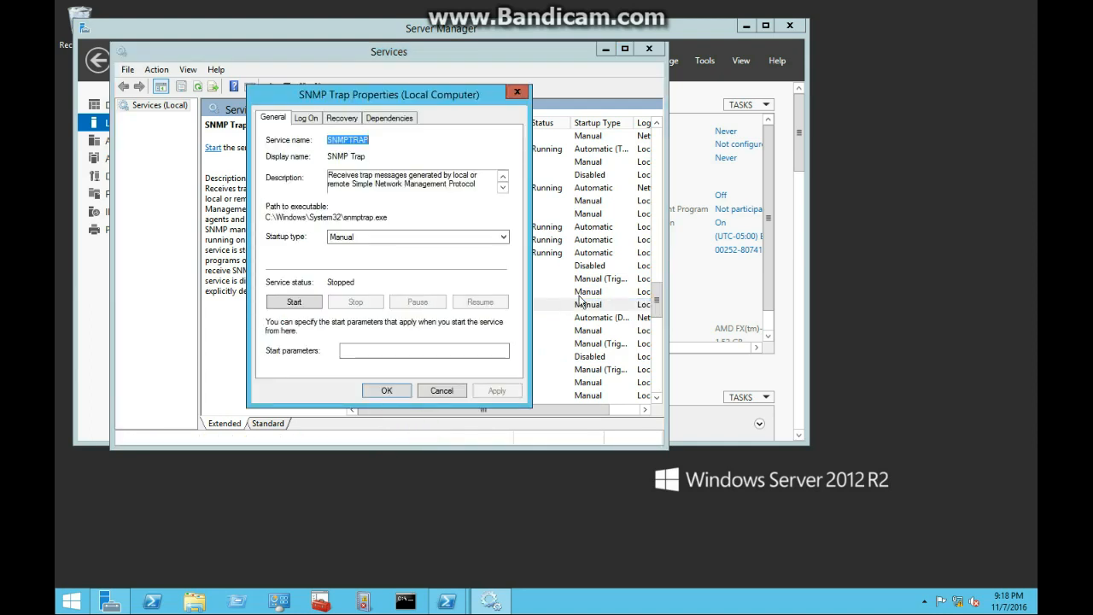
- Set SNMP Trap to log on as class2050\appservice2$ with blank passwords, accepting the Log On As A Service grant
click(308, 118)
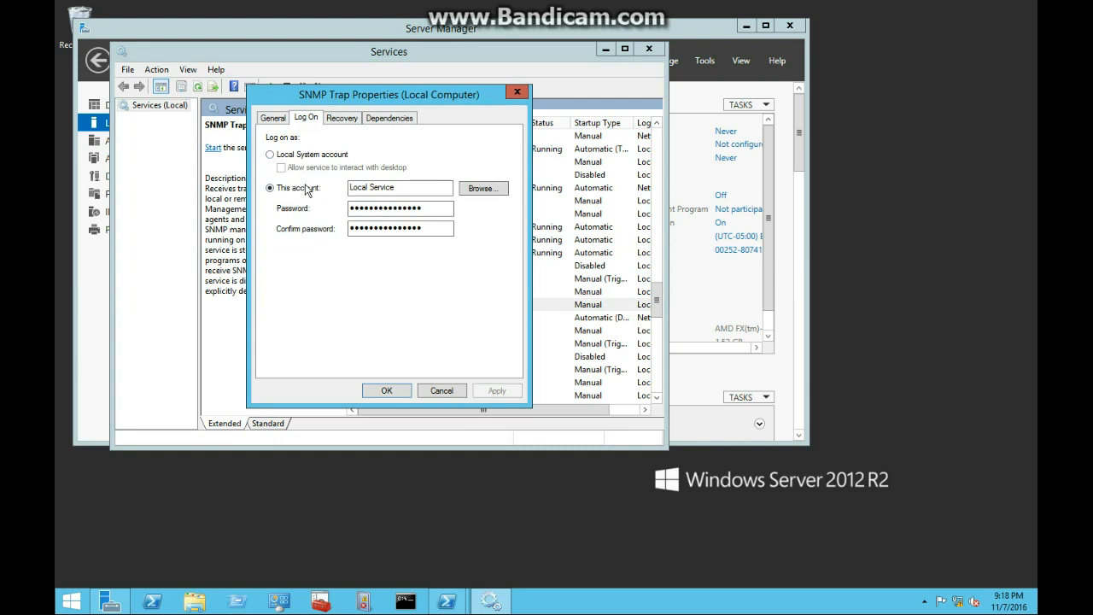
drag(425, 207, 290, 184)
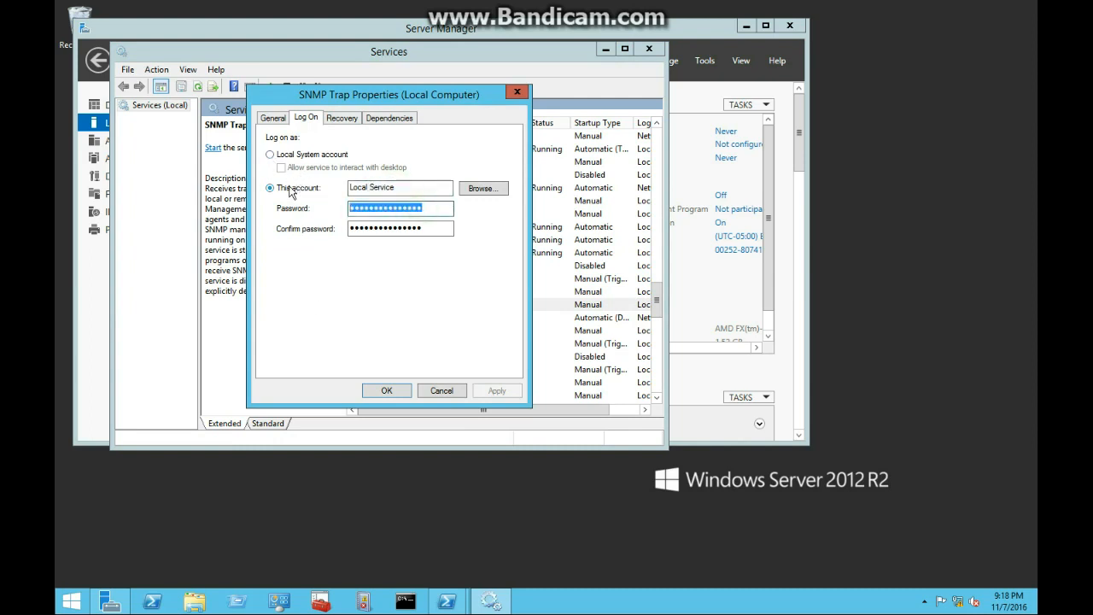
key(BackSpace)
drag(428, 228, 350, 228)
key(BackSpace)
drag(407, 189, 353, 188)
key(BackSpace)
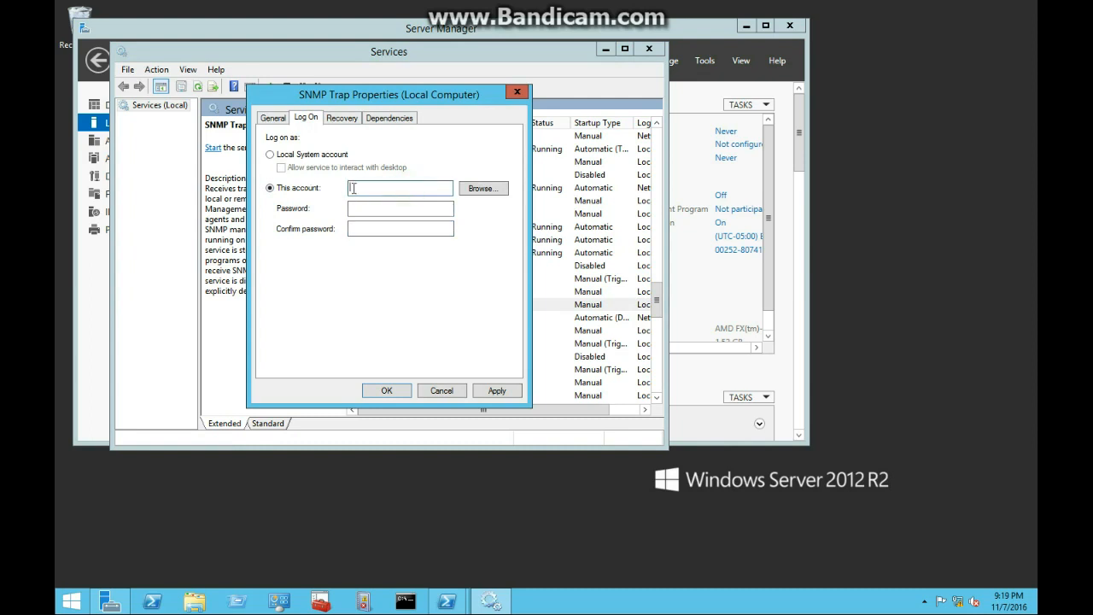
text(class)
text(20)
text(50)
text(\ad)
text(ppservice2$)
click(386, 390)
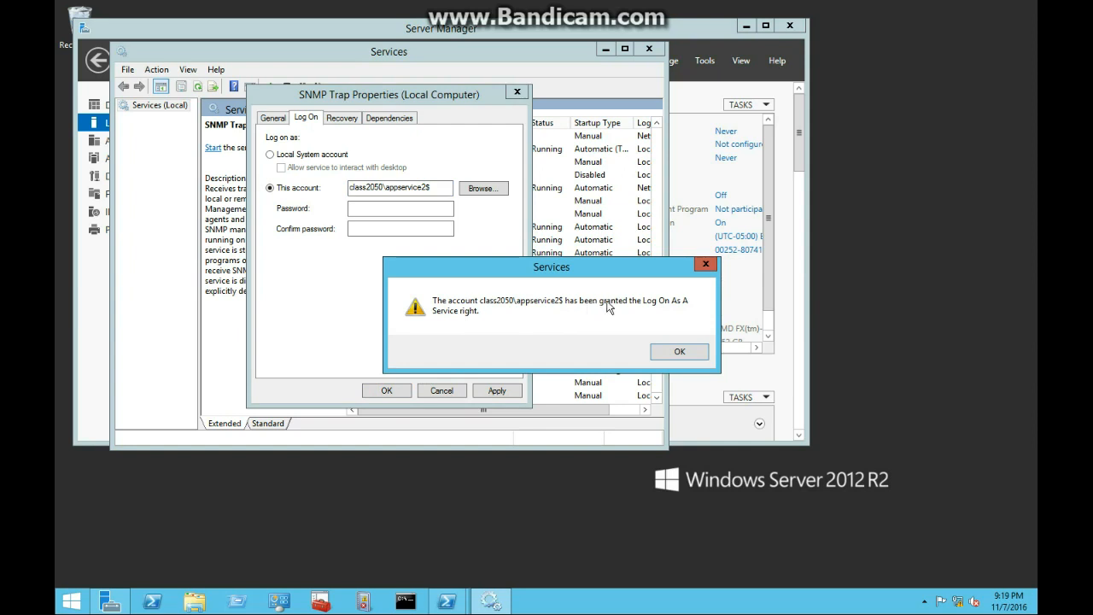
click(679, 353)
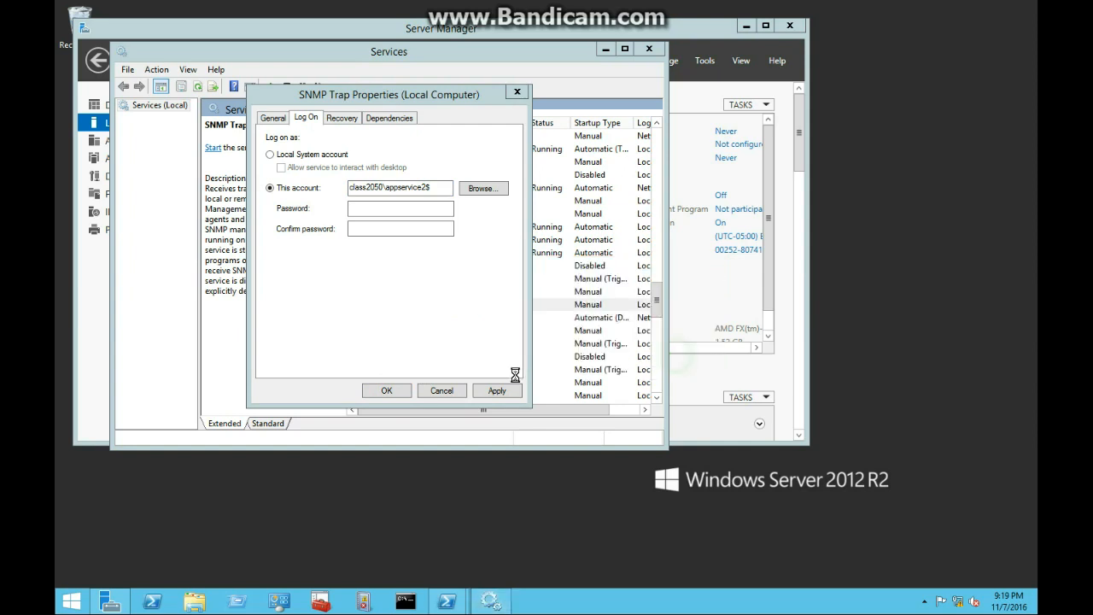
click(497, 391)
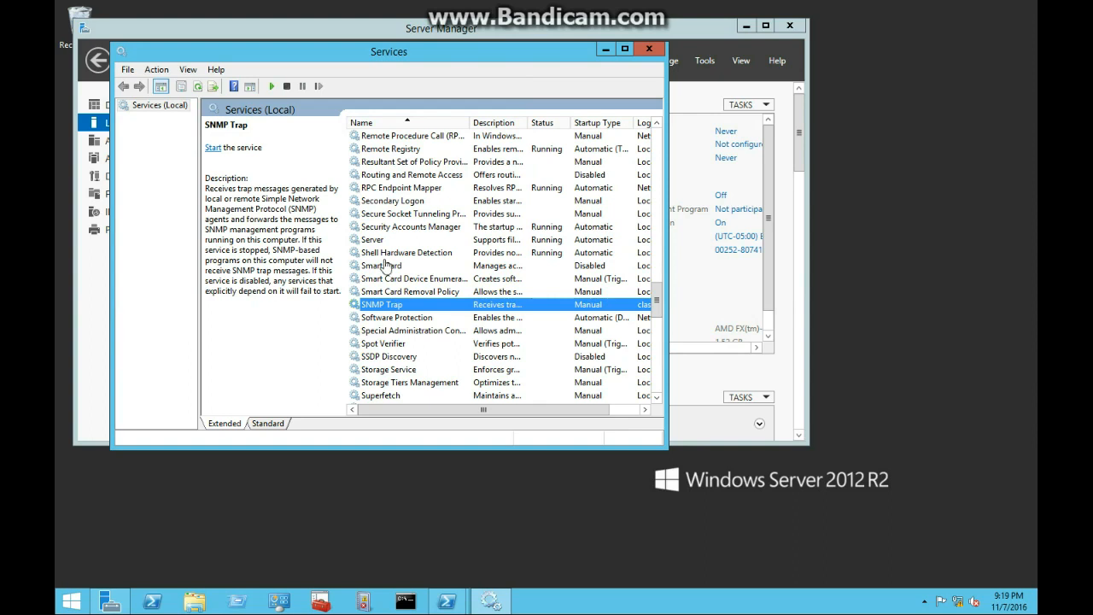
- Open the Print Spooler service's properties at its Log On settings
scroll(437, 295, down, 11)
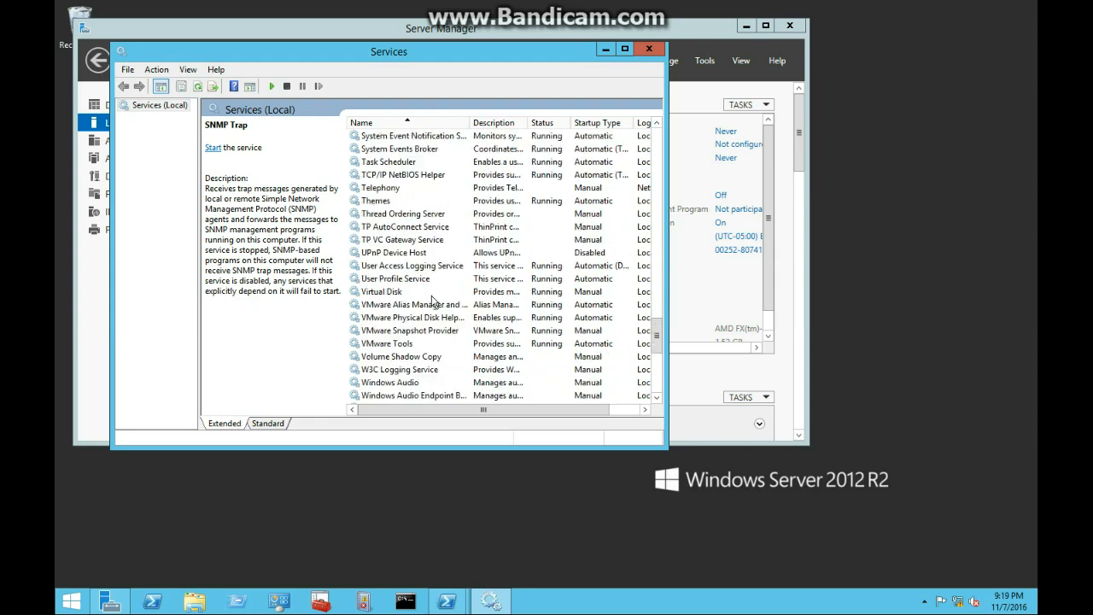
scroll(428, 301, up, 6)
scroll(427, 301, up, 12)
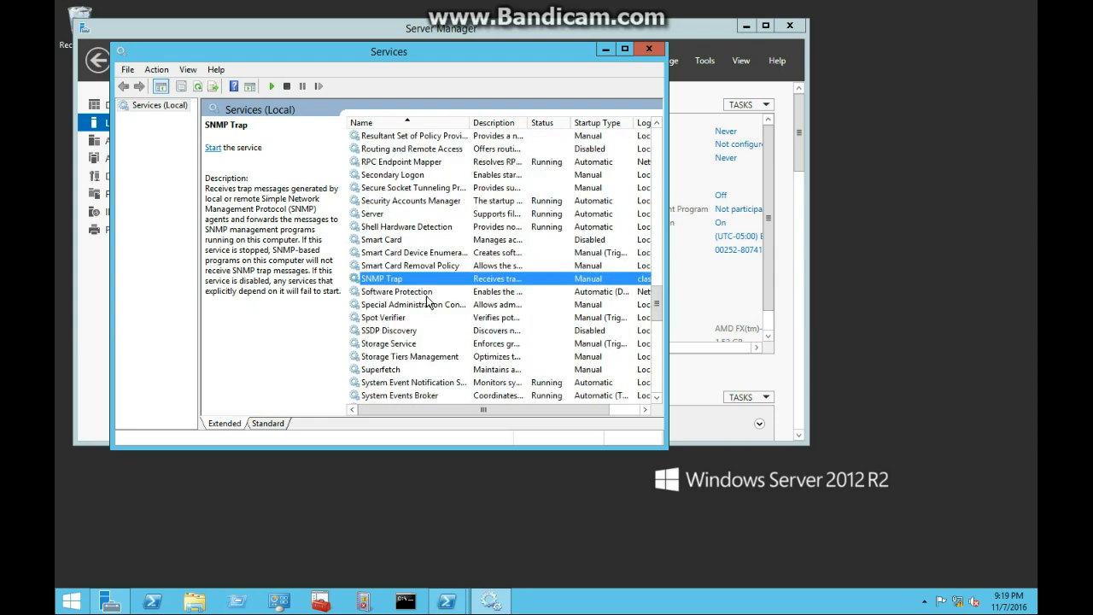
scroll(416, 299, down, 2)
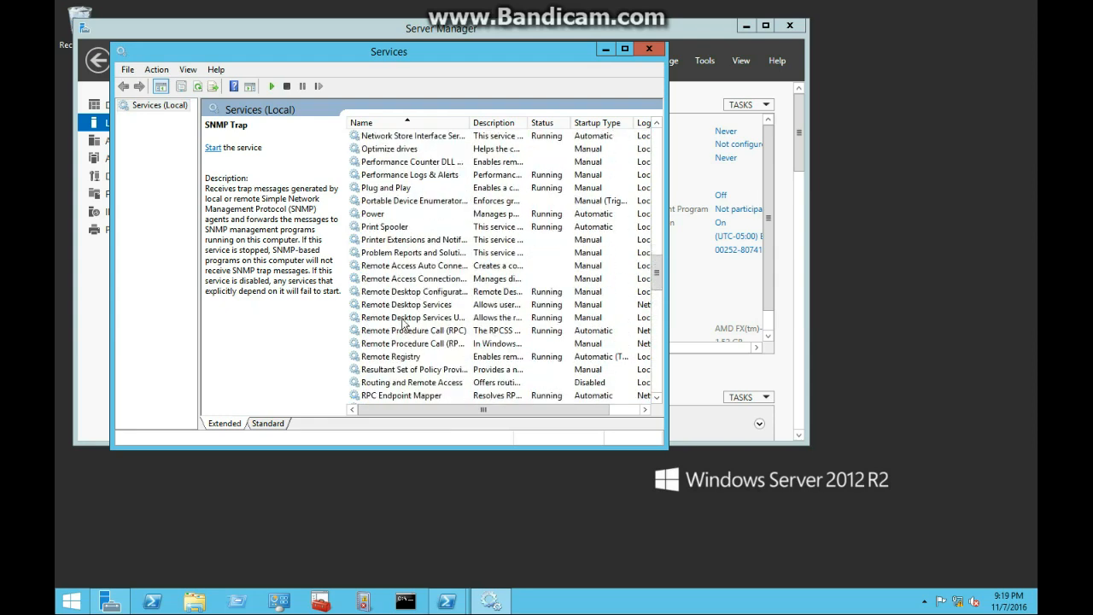
right_click(385, 227)
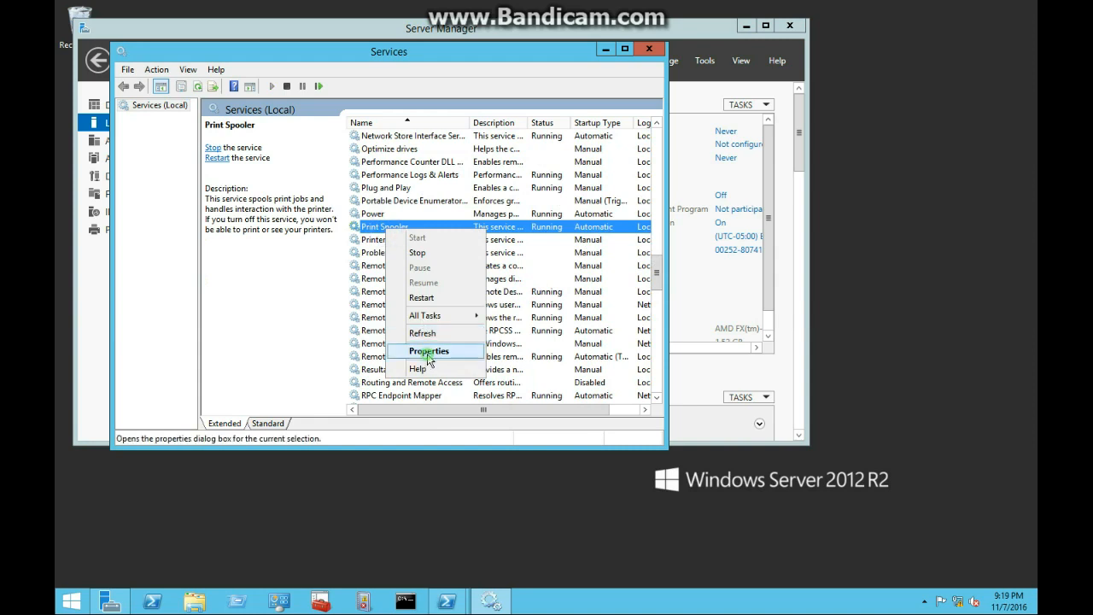
click(428, 351)
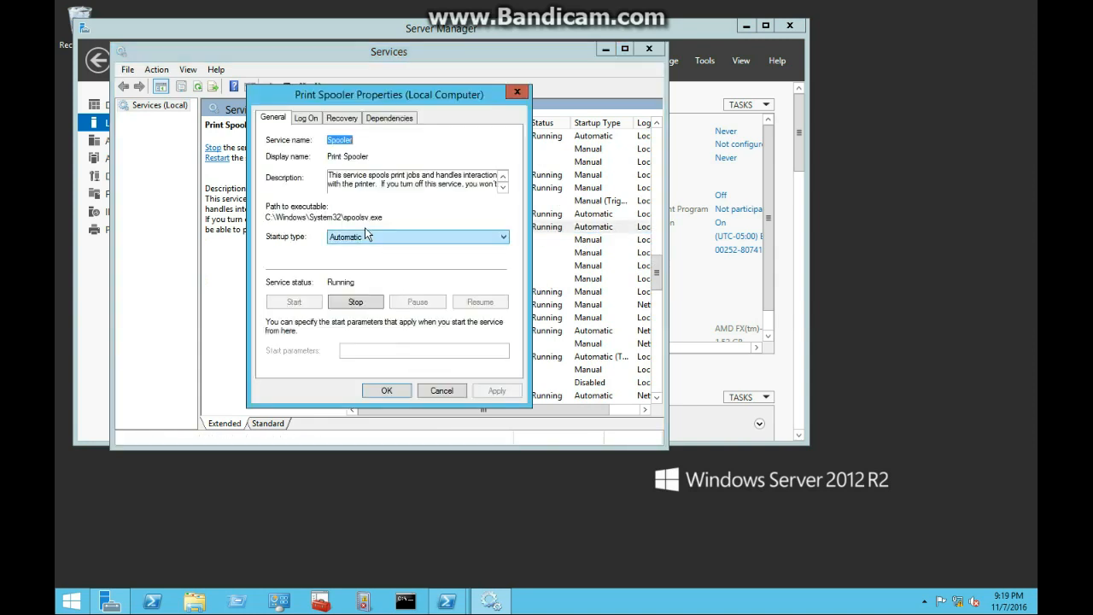
click(305, 120)
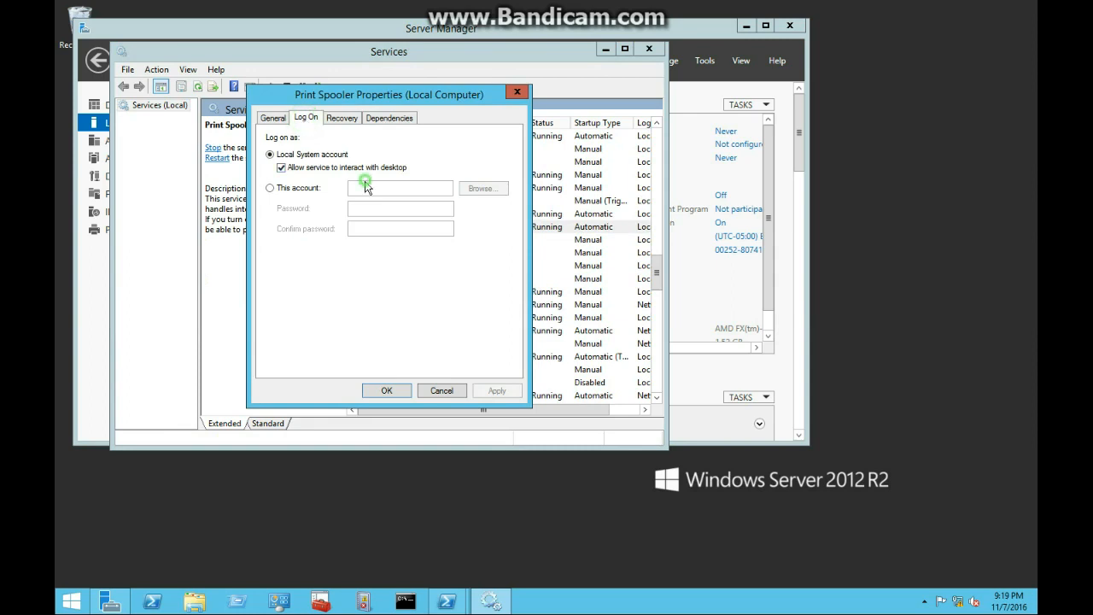
- Set Print Spooler to log on as NT Service\Spooler with blank passwords and apply it
click(301, 189)
double_click(432, 208)
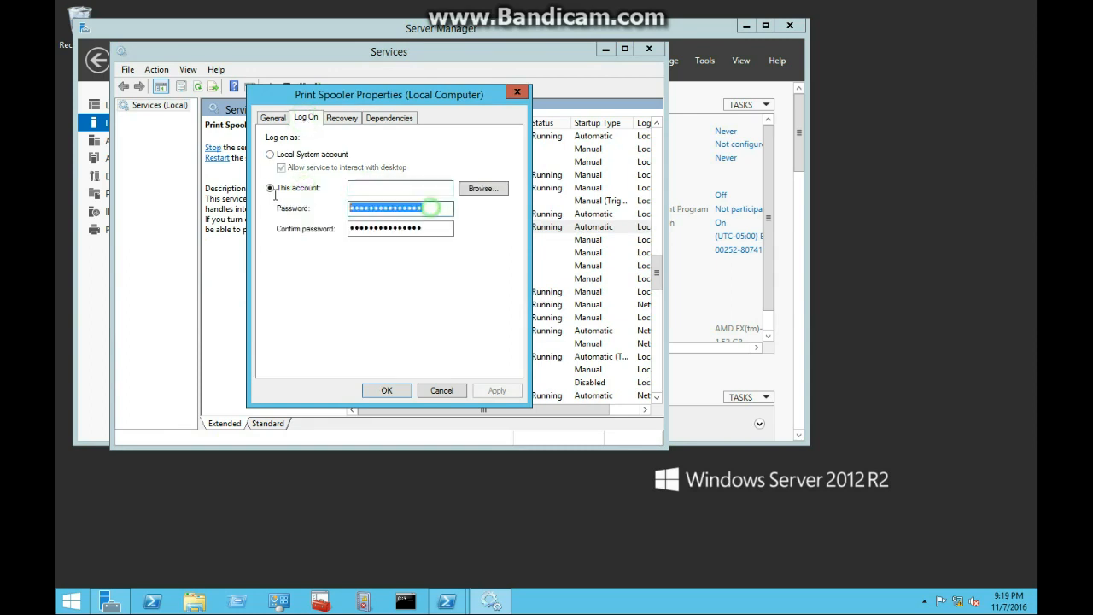
key(BackSpace)
double_click(431, 229)
key(BackSpace)
click(373, 191)
text(NT Ser)
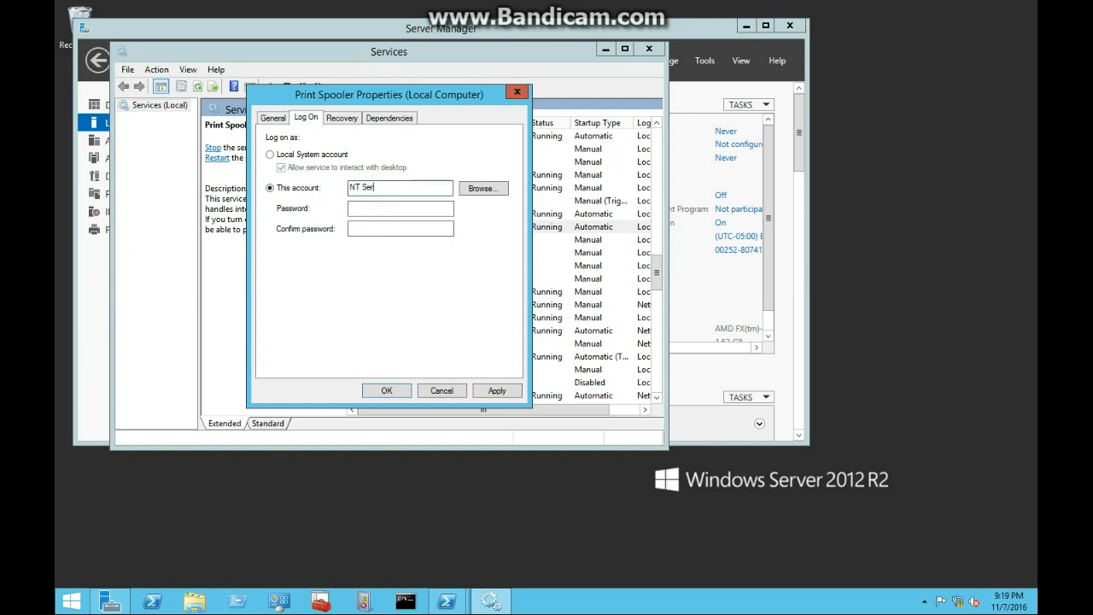
text(vice\Spoo)
click(485, 387)
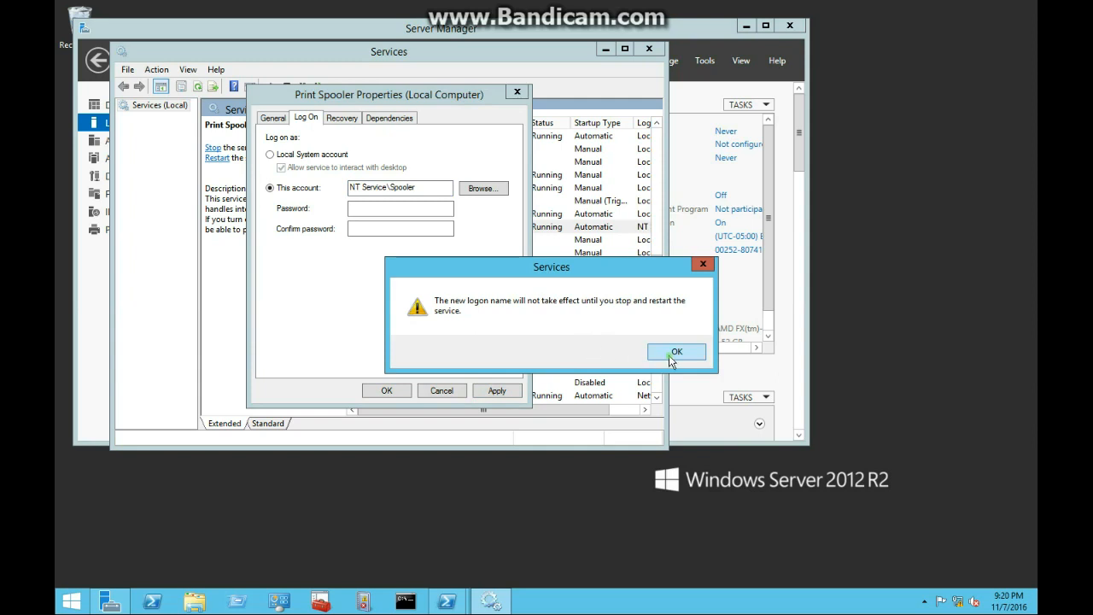
click(671, 361)
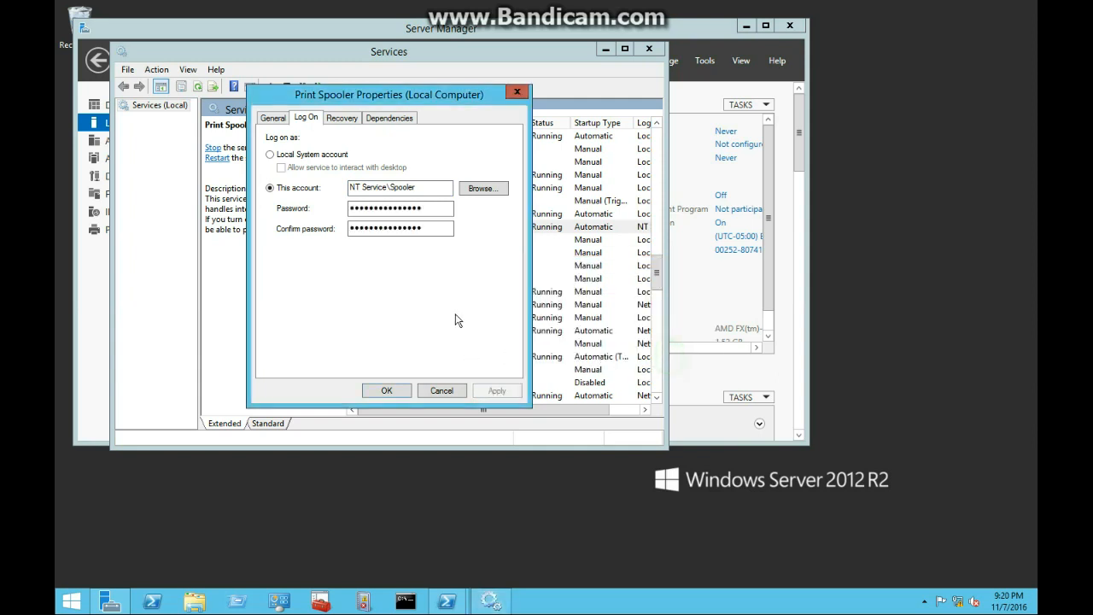
click(386, 392)
- Restart Print Spooler and dismiss the Error 1297 missing-privilege message
right_click(376, 231)
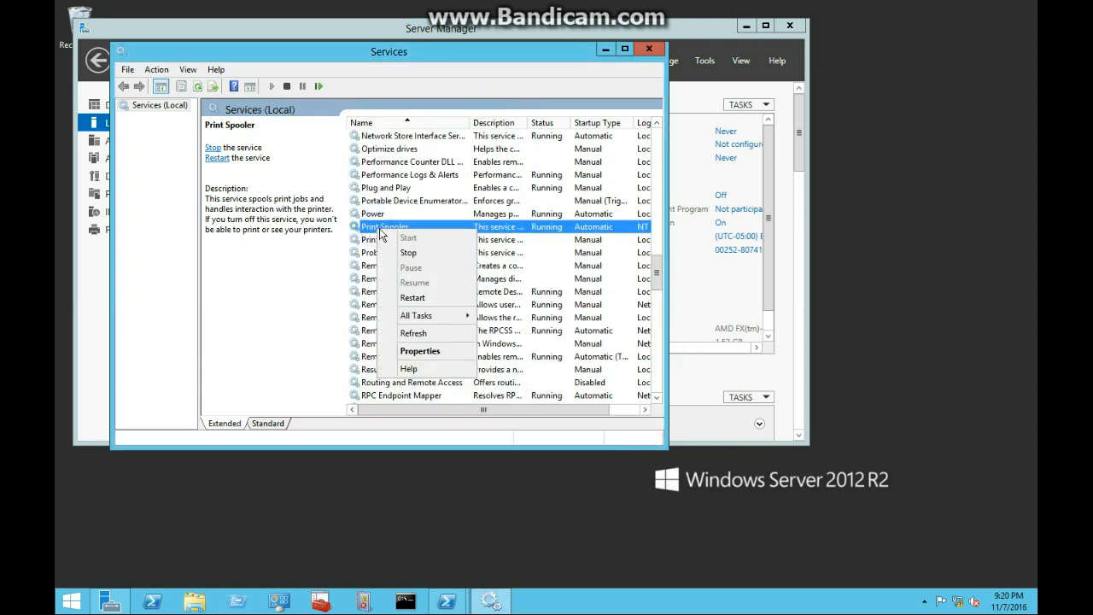
click(419, 298)
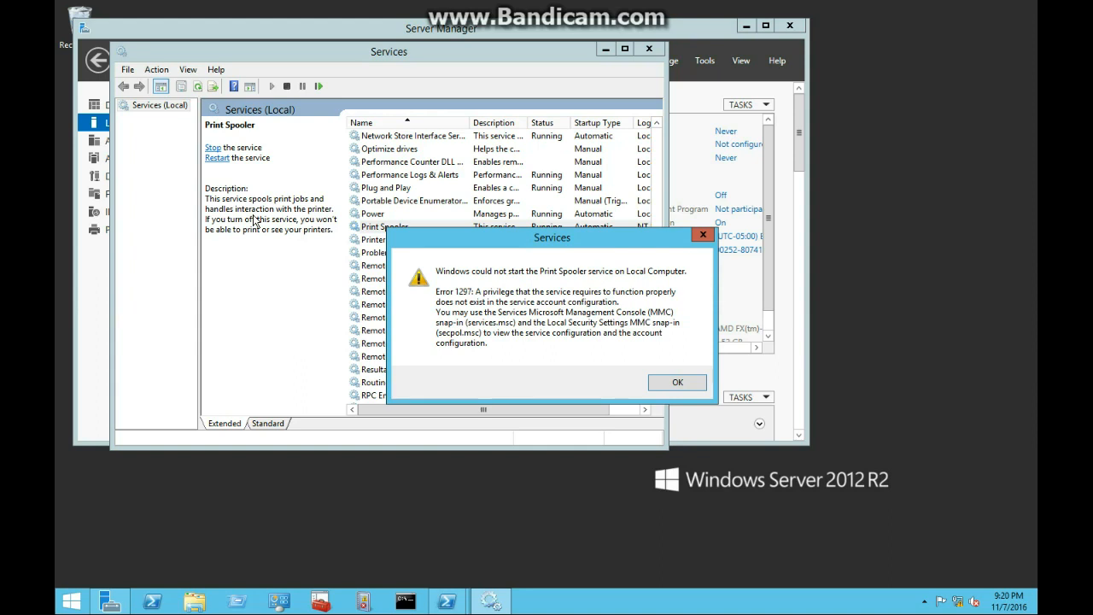
click(671, 380)
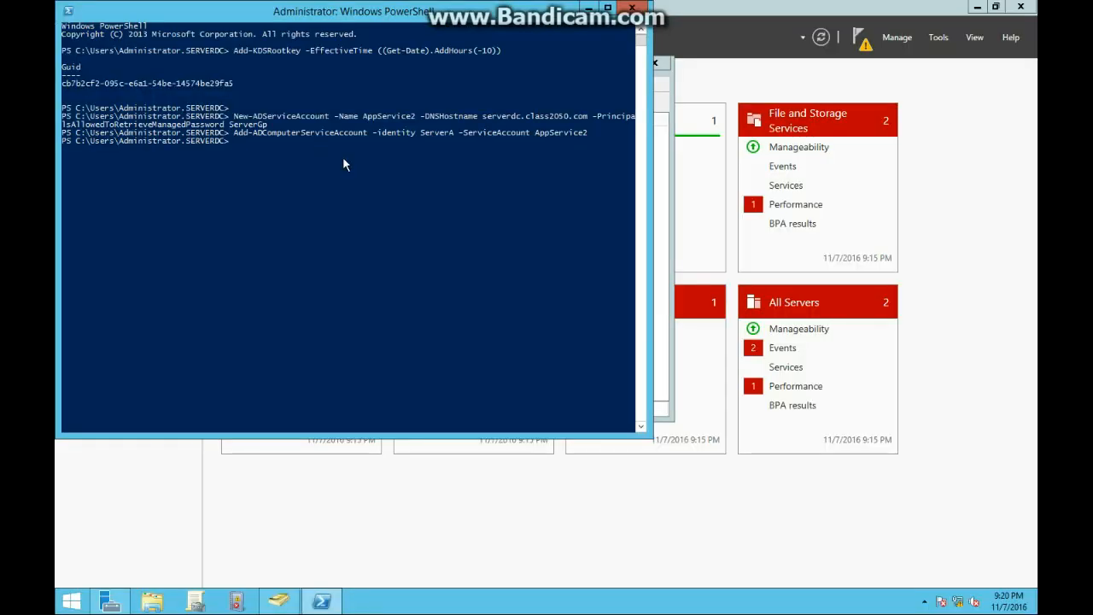
- Launch ADSI Edit, connect to the Default naming context, and expand DC=Class2050,DC=com
click(336, 227)
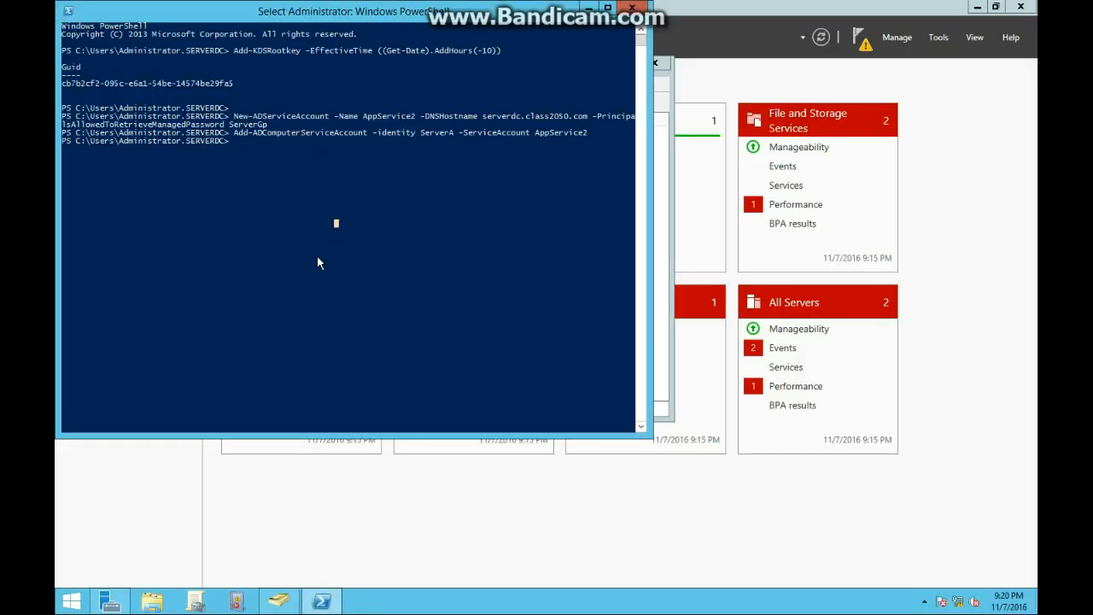
click(938, 37)
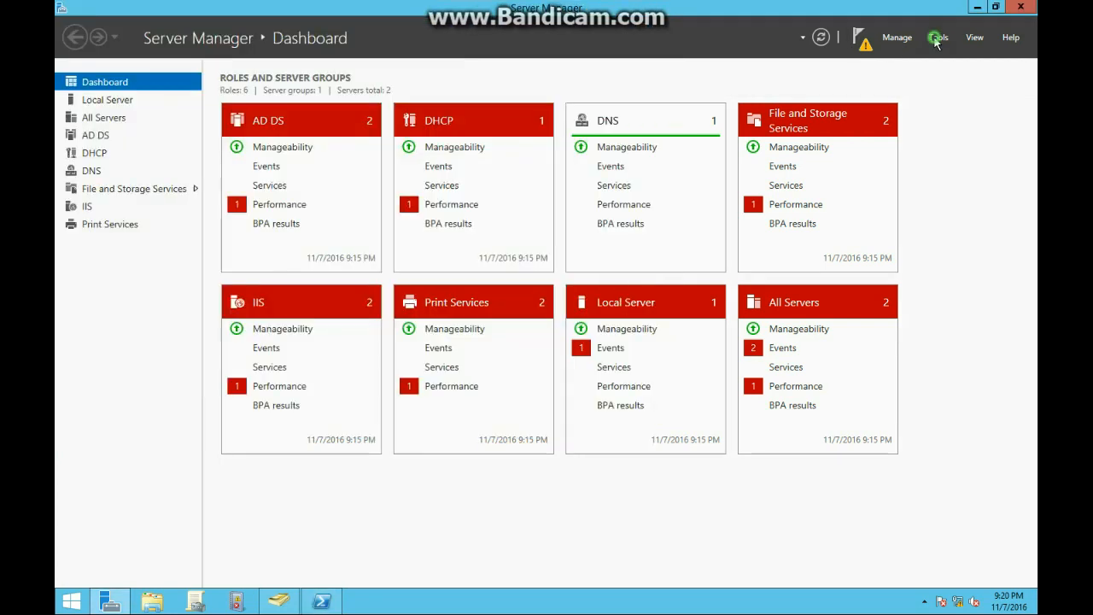
click(852, 131)
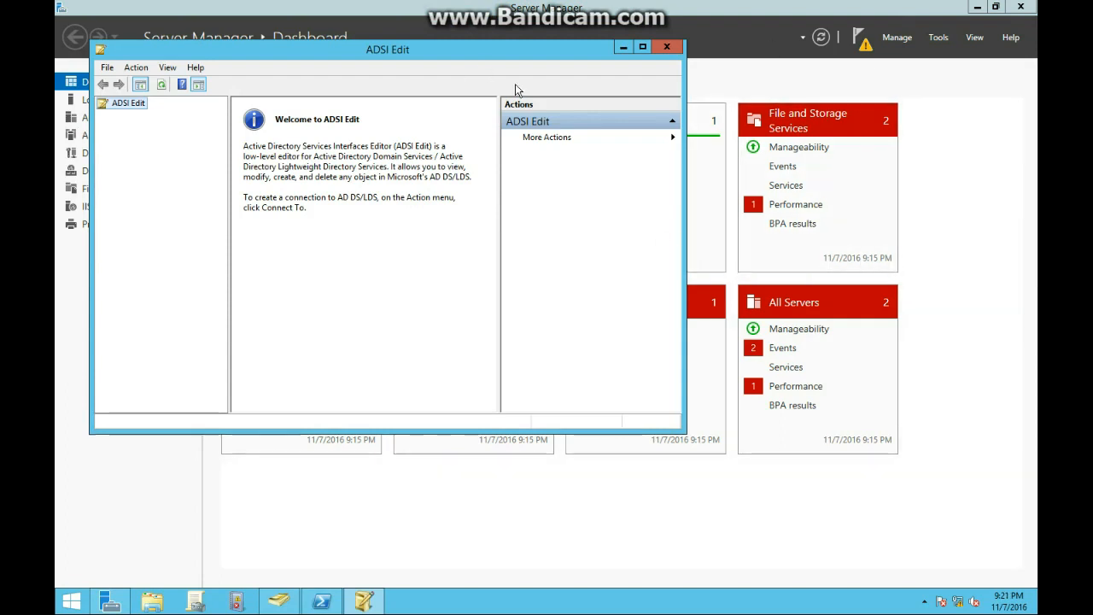
right_click(133, 113)
click(171, 114)
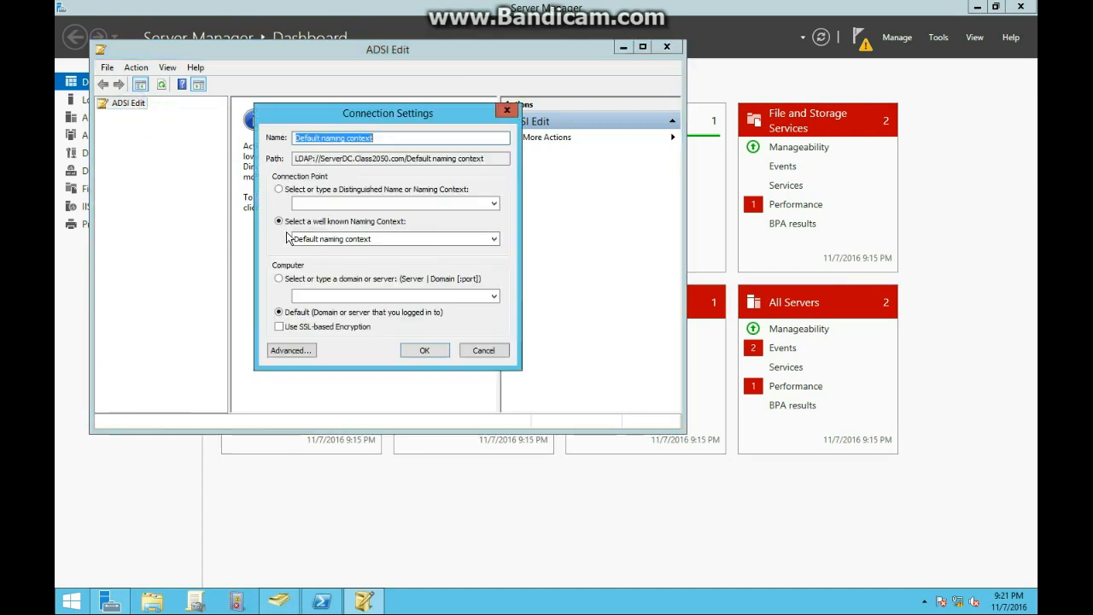
click(425, 352)
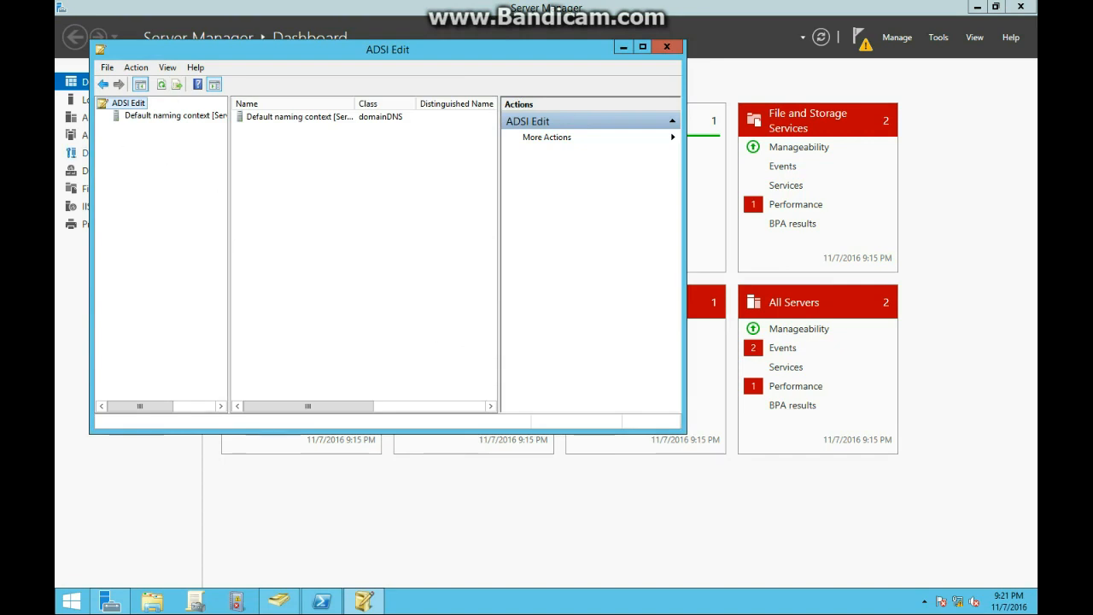
double_click(168, 115)
click(176, 127)
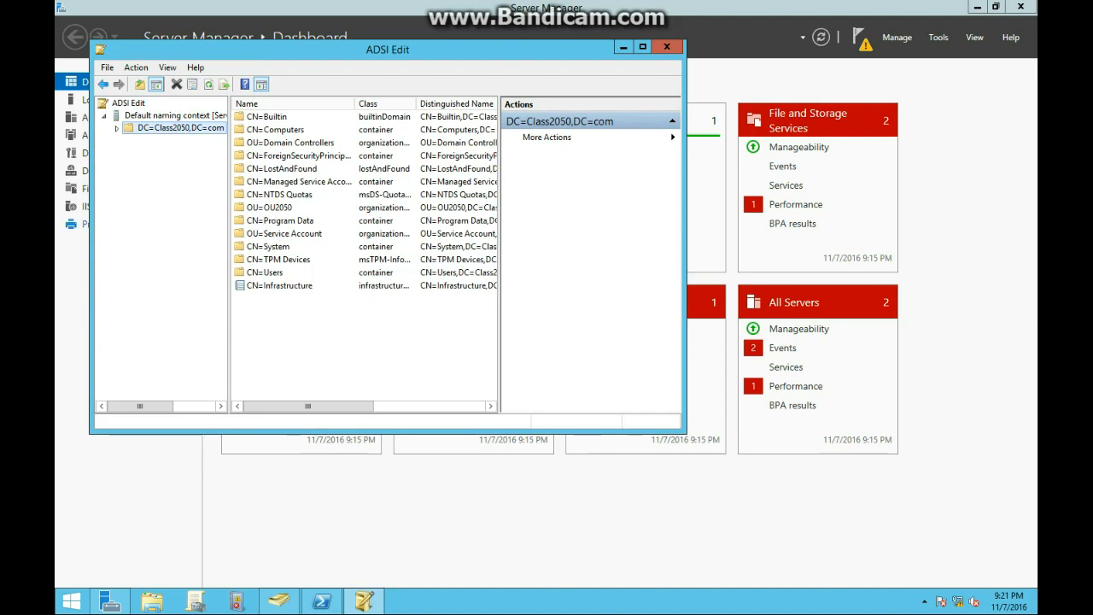
- Open the properties of CN=AppService1 in OU=Service Account
click(171, 115)
click(116, 128)
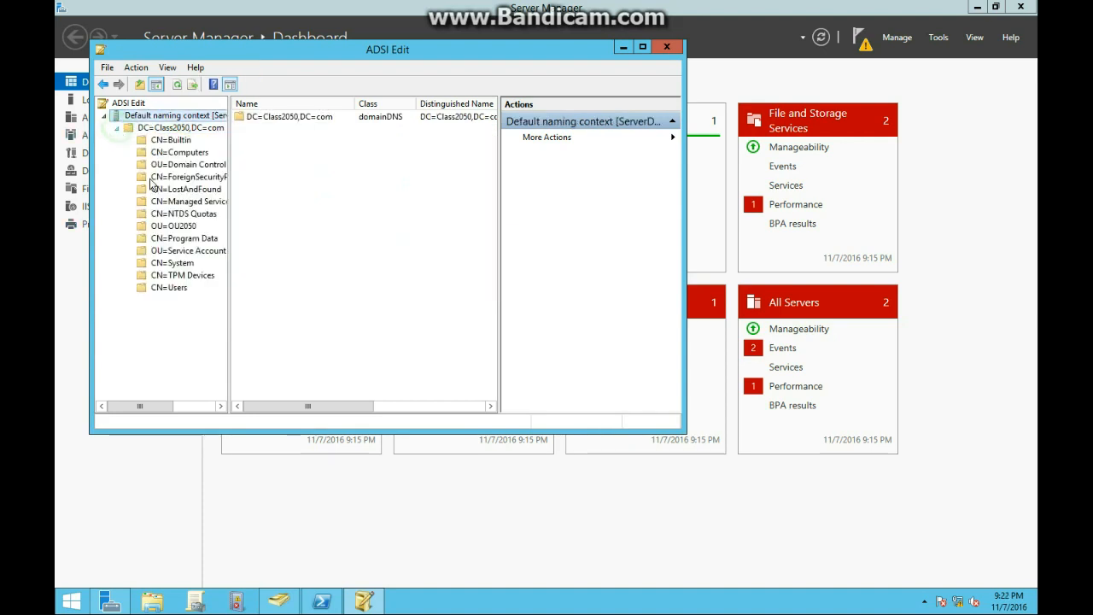
click(182, 251)
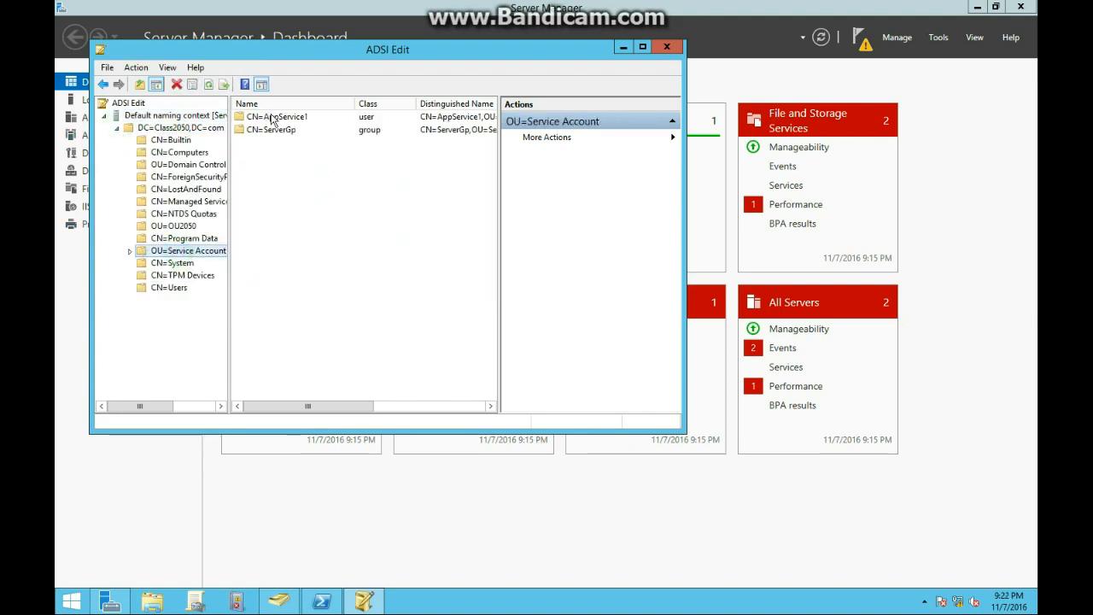
double_click(270, 115)
click(186, 265)
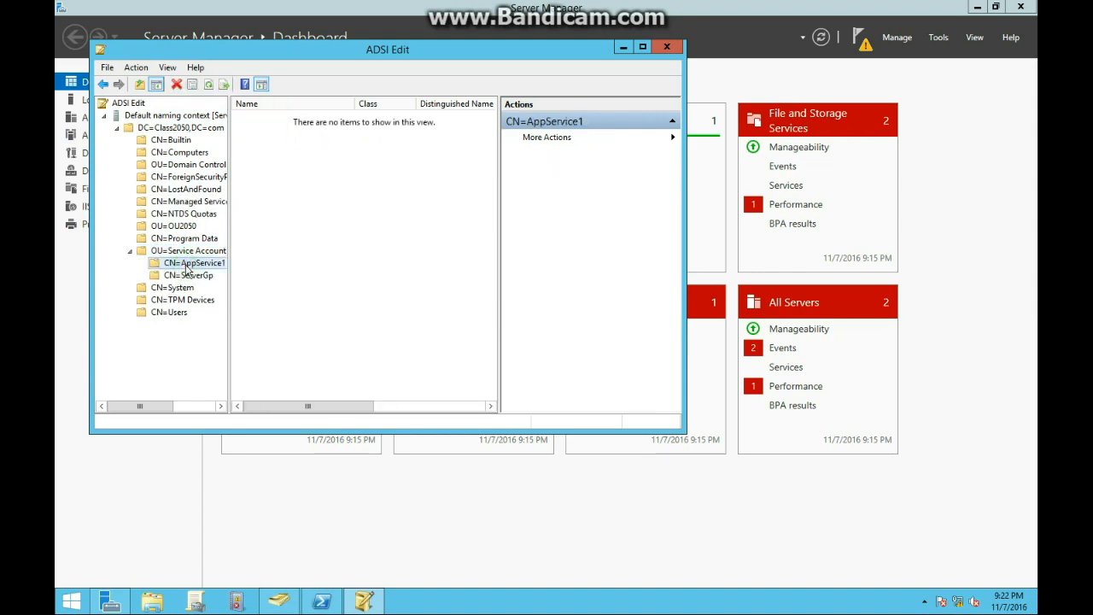
right_click(186, 268)
click(271, 420)
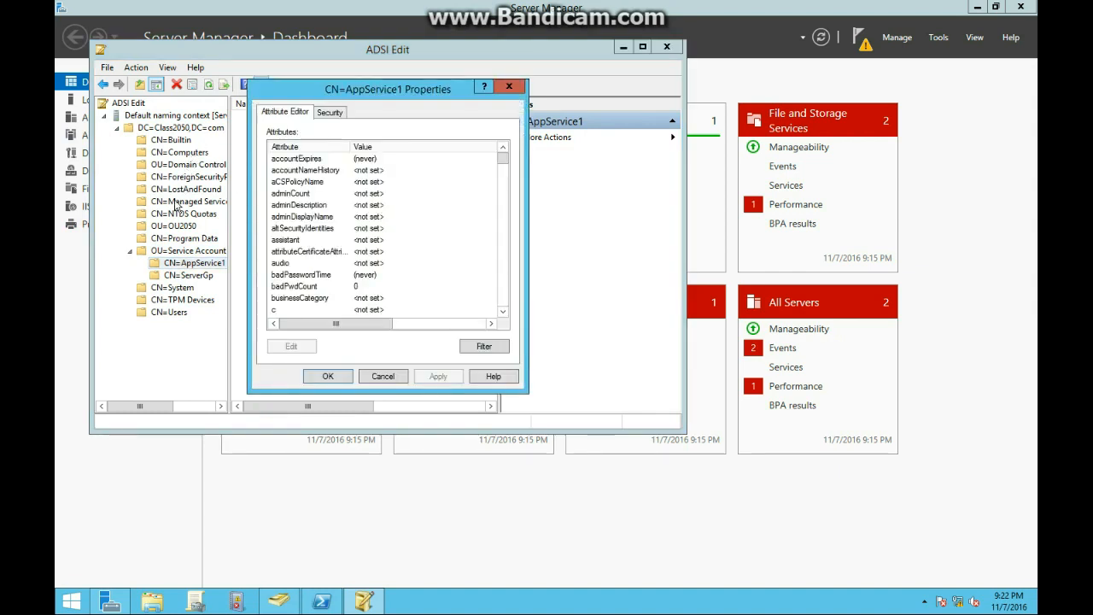
- Open the servicePrincipalName attribute for editing
click(350, 274)
scroll(349, 276, down, 10)
scroll(349, 276, down, 20)
scroll(348, 276, down, 20)
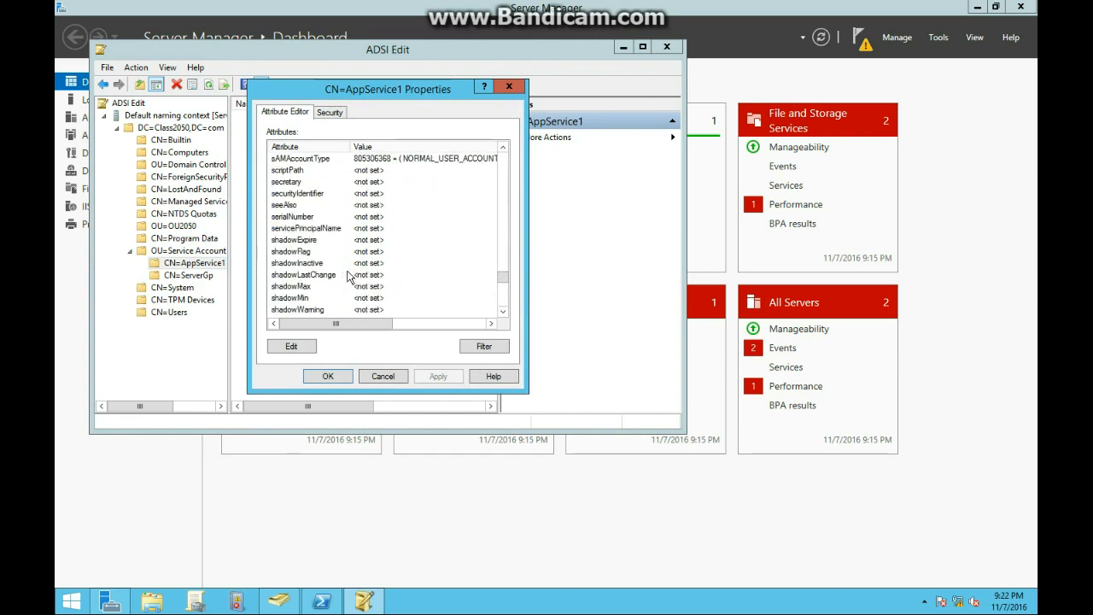
scroll(321, 184, up, 2)
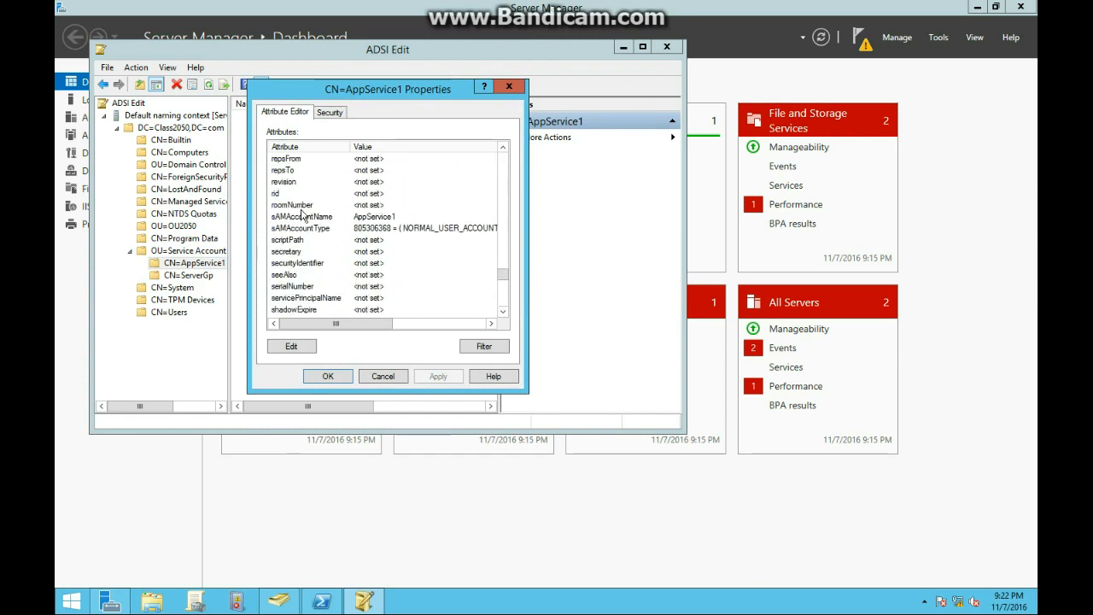
scroll(297, 239, down, 2)
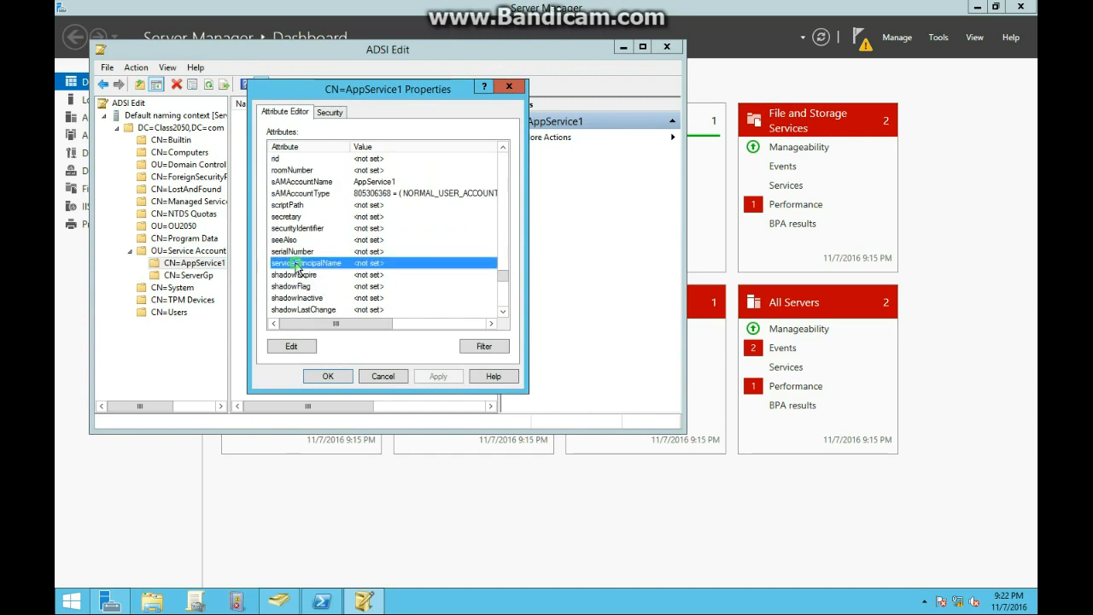
double_click(297, 263)
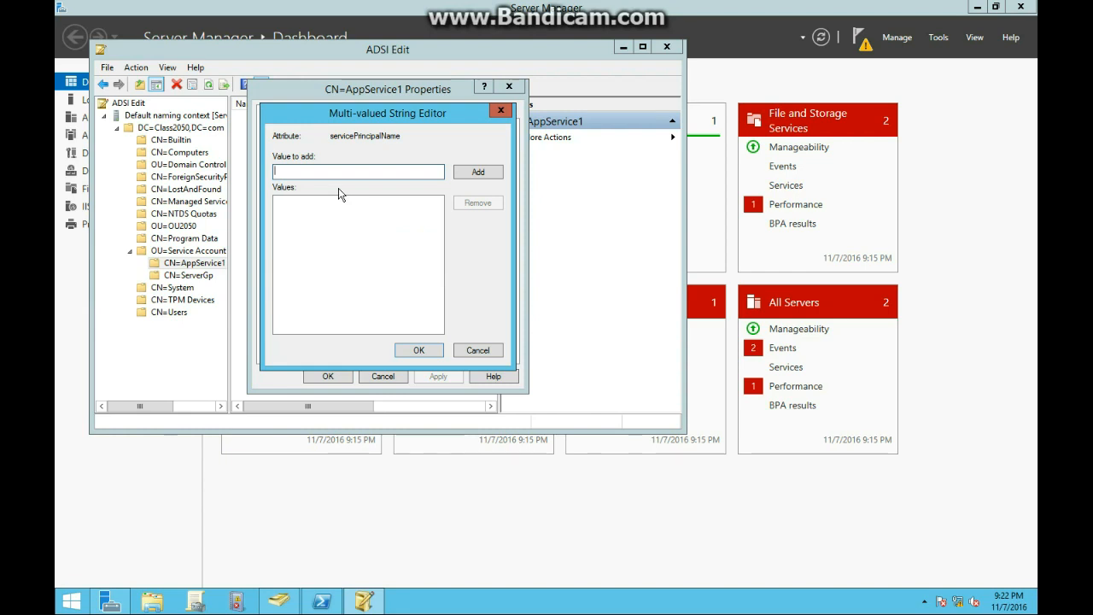
- Add http/portal.class2050.com:443 to AppService1's servicePrincipalName and save
text(h)
text(ttp:)
text(port)
text(al.class)
text(2050)
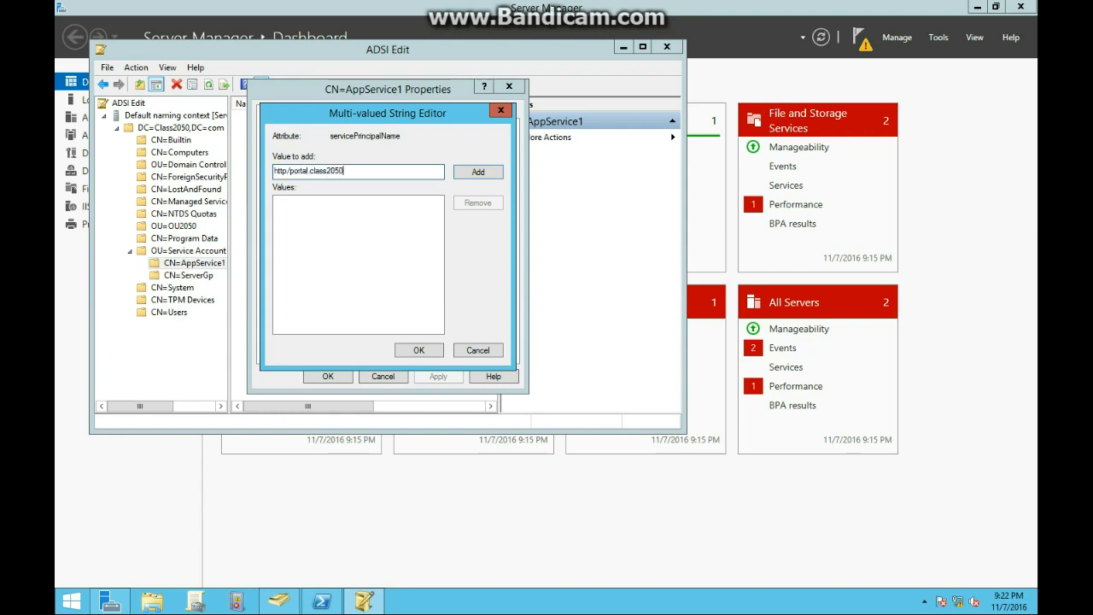
text(.com)
click(488, 173)
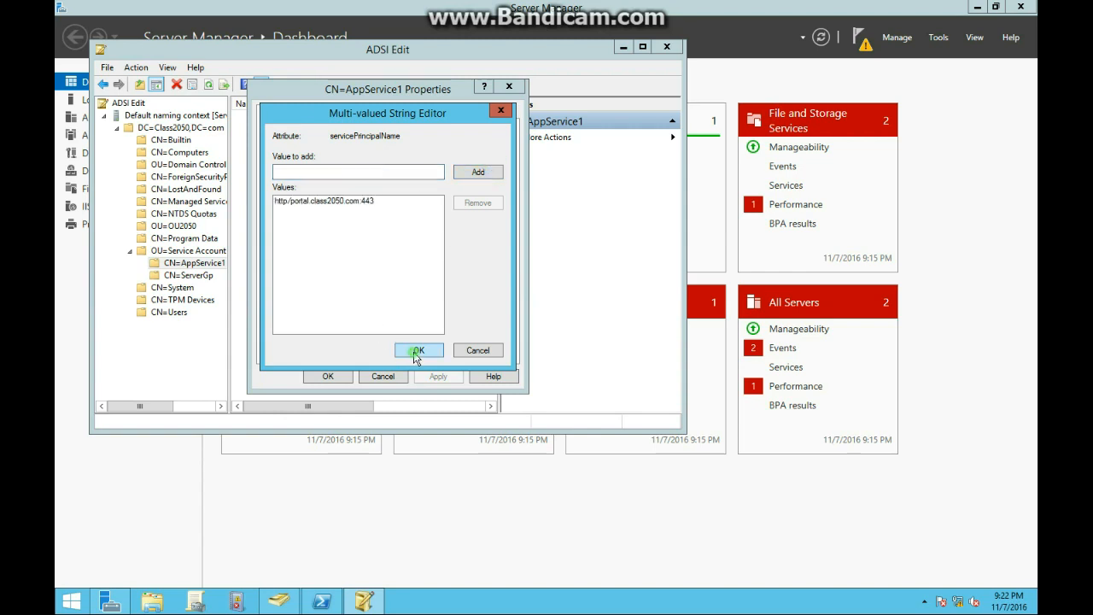
click(417, 352)
click(340, 378)
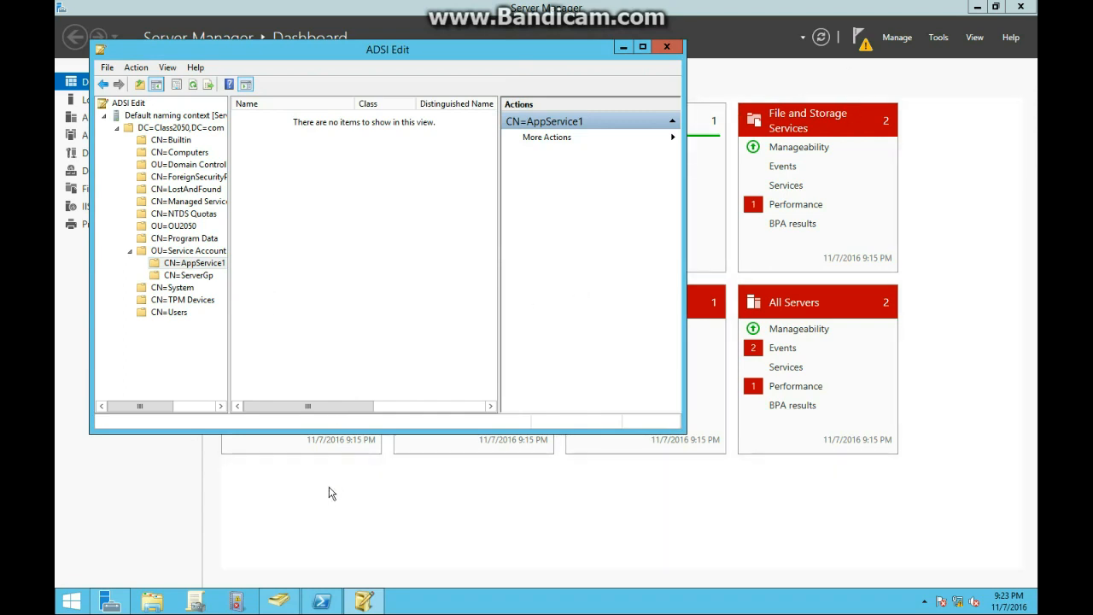
- Open AppService1 in the Service Account OU and enable Kerberos-only delegation to any service
click(280, 600)
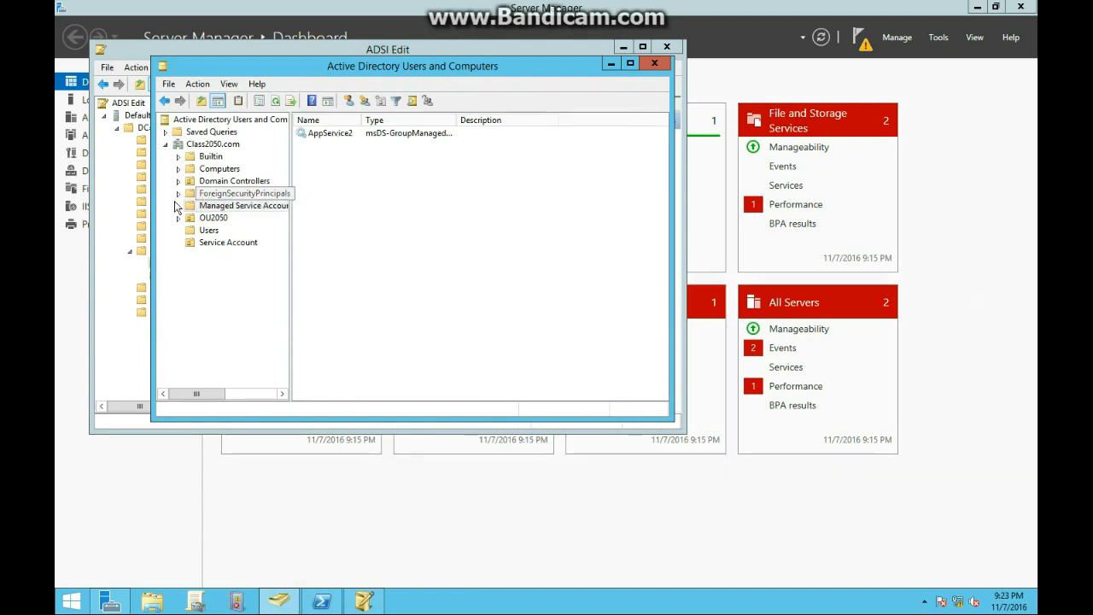
click(275, 101)
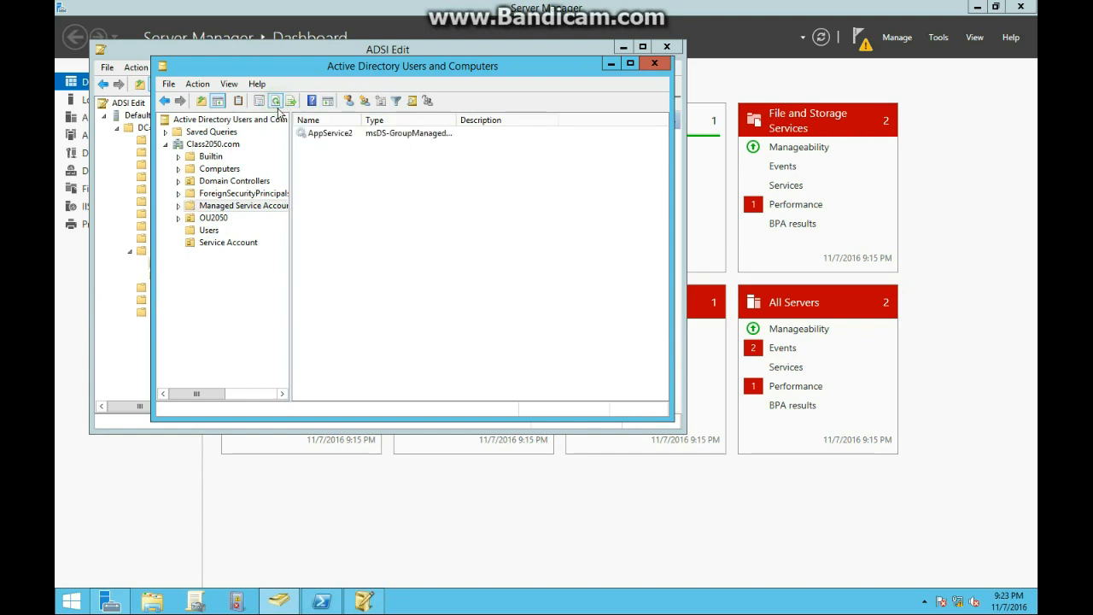
click(222, 241)
click(346, 137)
right_click(346, 135)
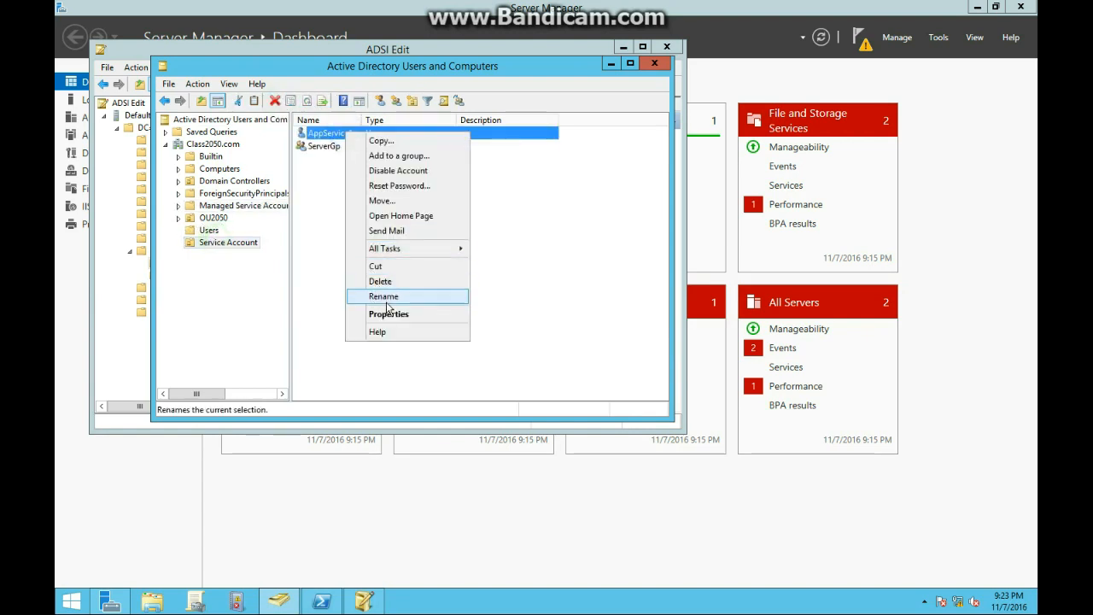
click(393, 316)
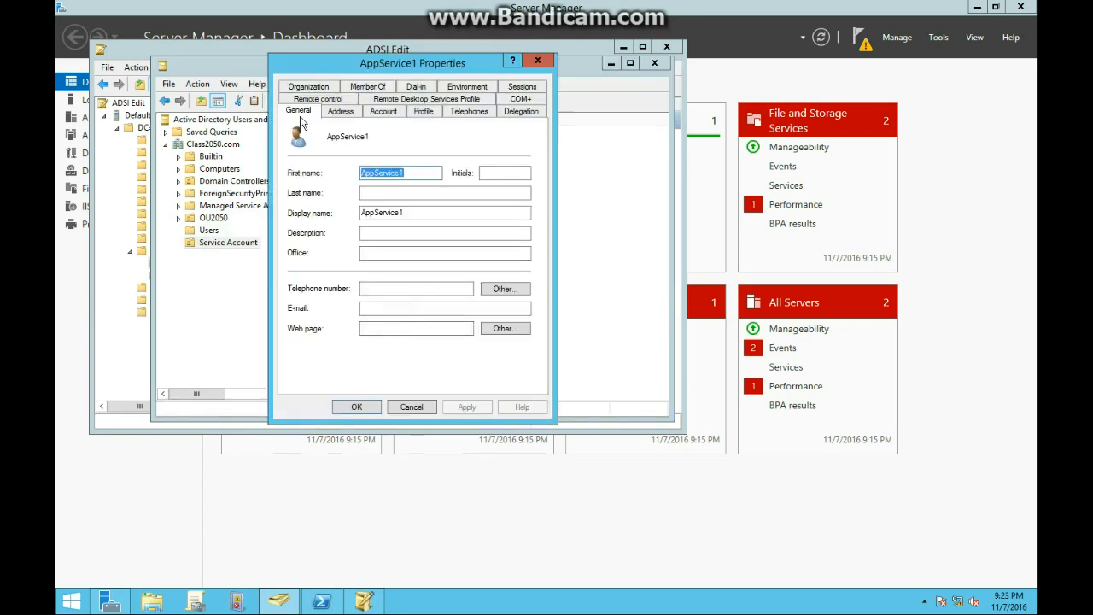
click(529, 116)
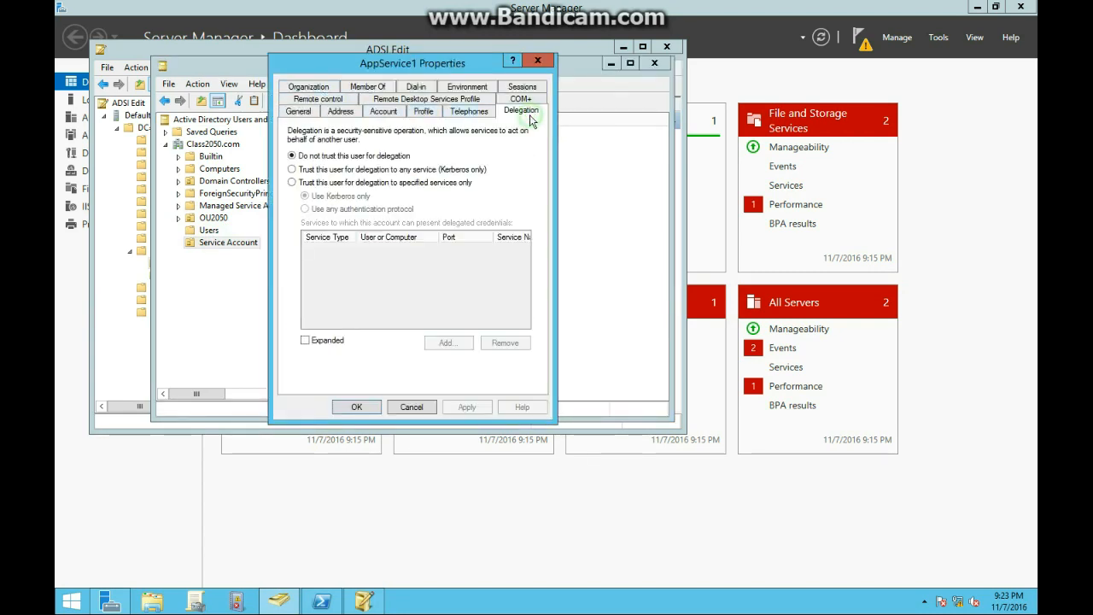
click(343, 170)
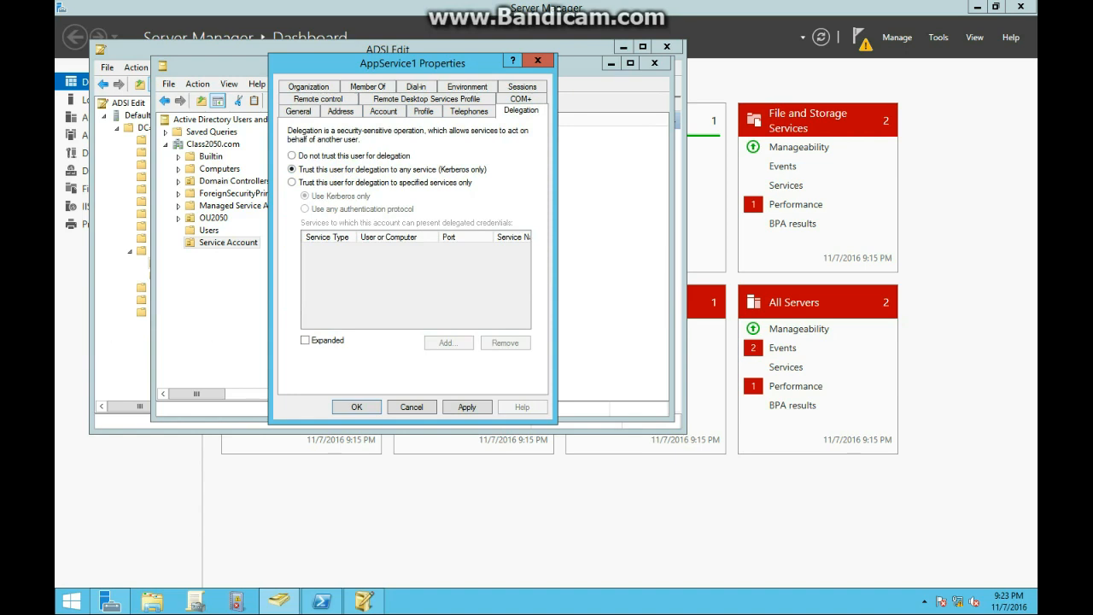
click(453, 405)
click(366, 411)
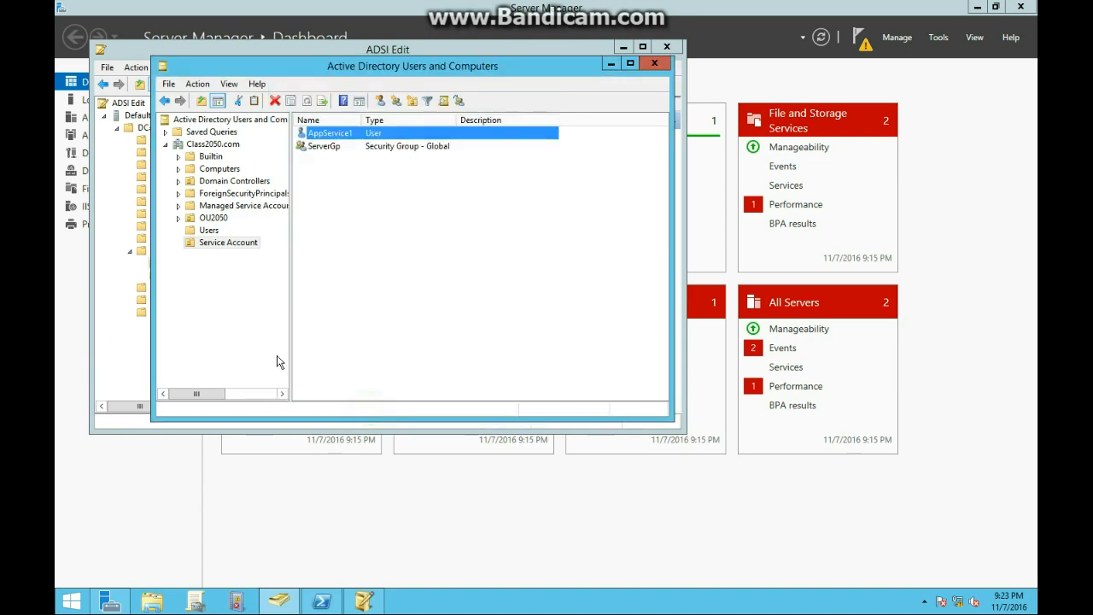